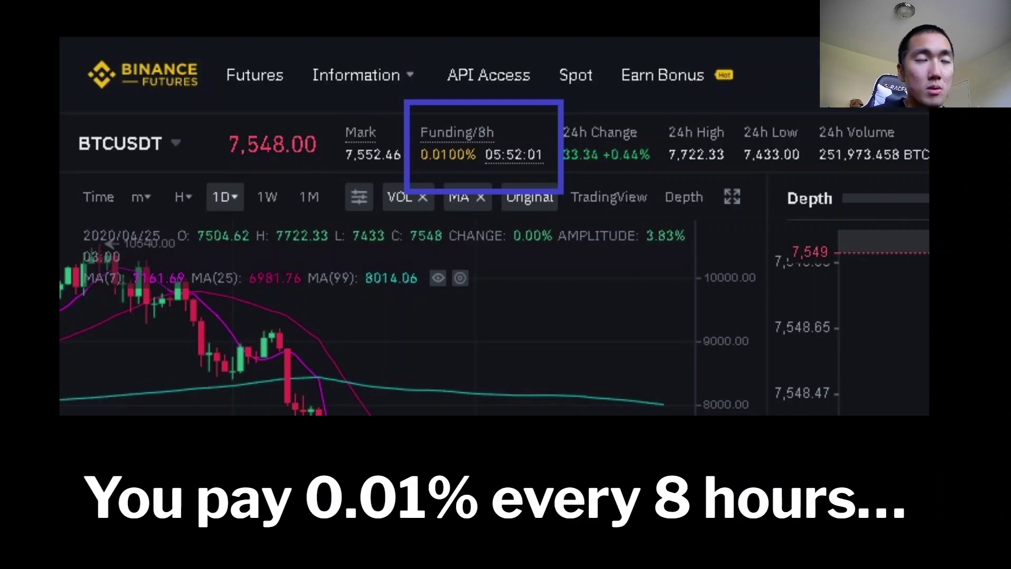
key(Right)
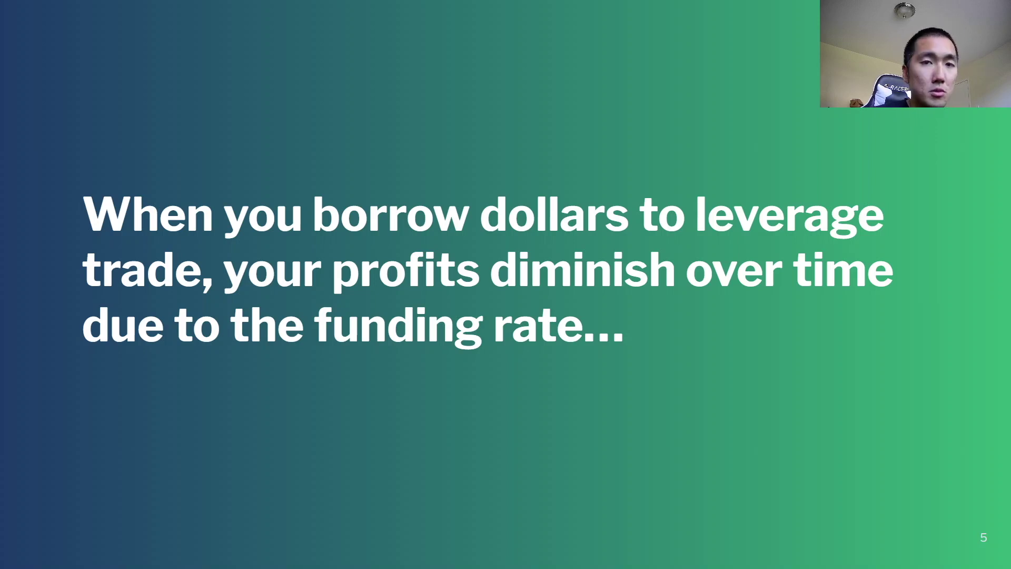
key(Right)
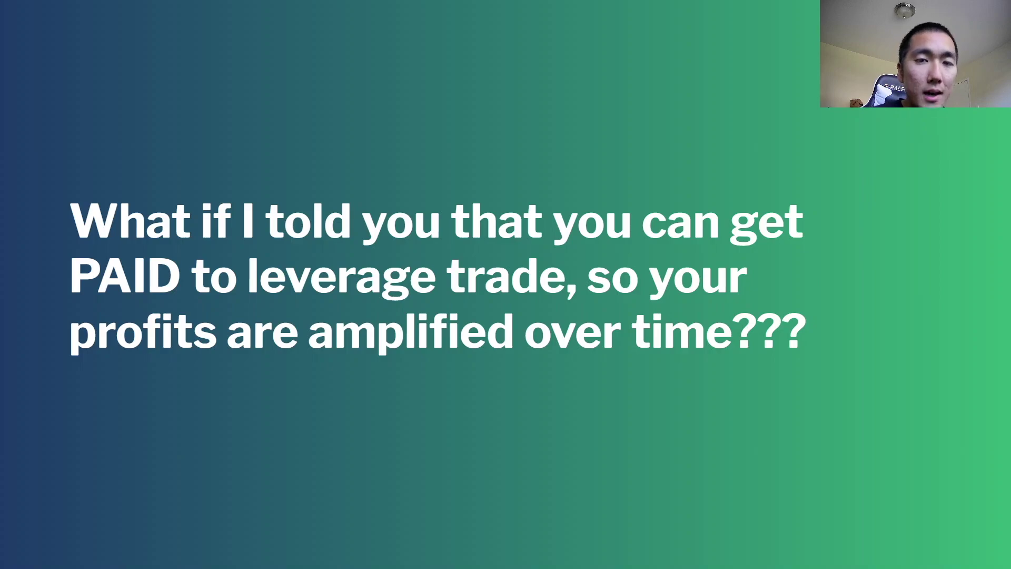
key(Right)
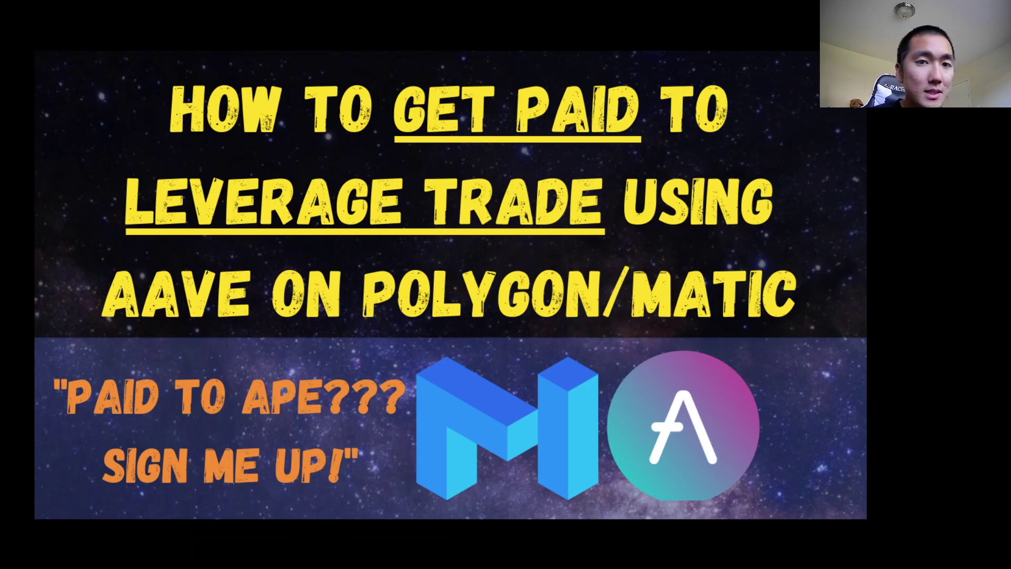
key(Right)
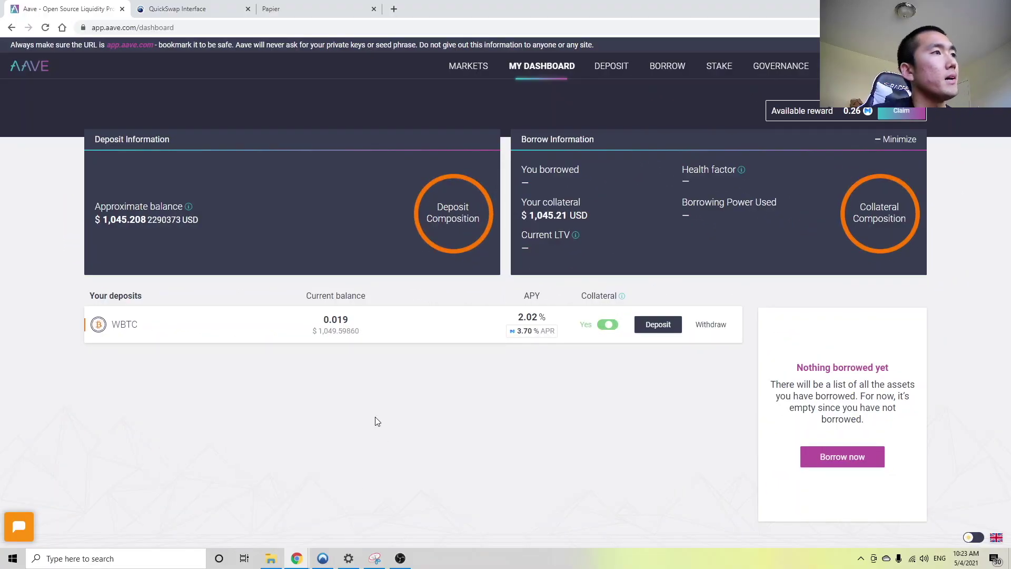
Examine the WBTC deposit's current balance and APY on the Aave dashboard.
drag(315, 331, 418, 334)
click(404, 381)
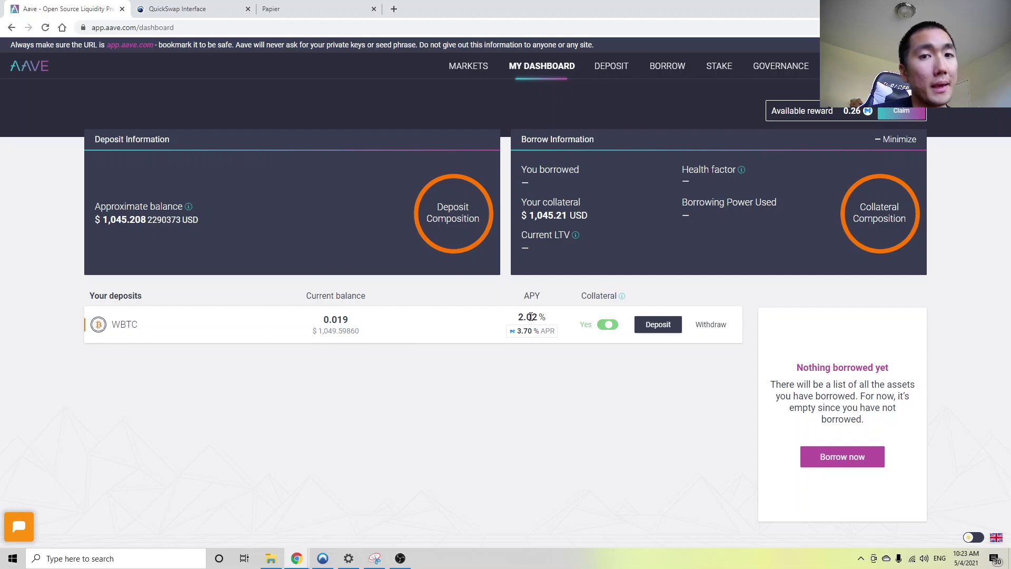
mouse_move(530, 331)
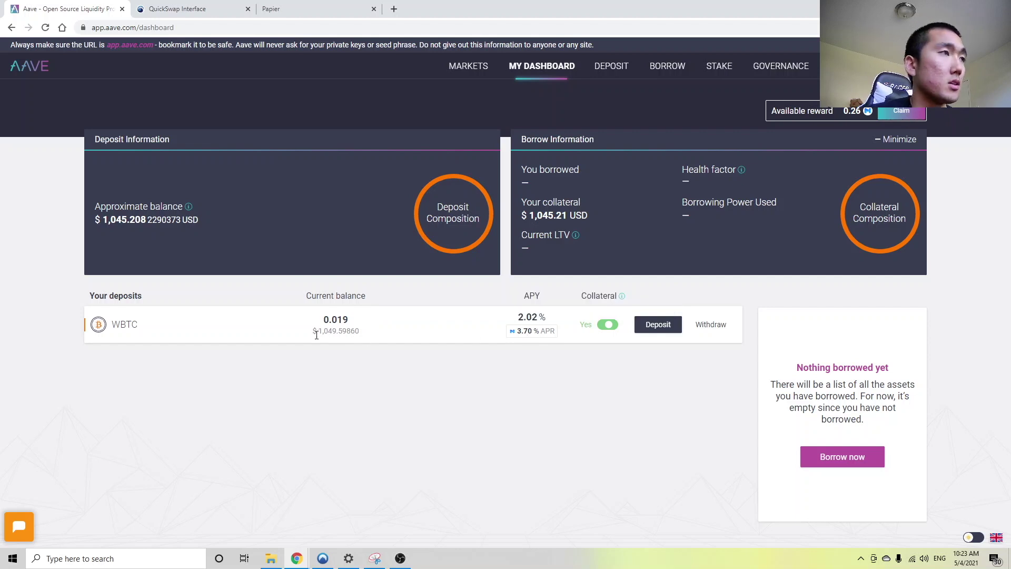
drag(375, 333, 268, 334)
click(351, 434)
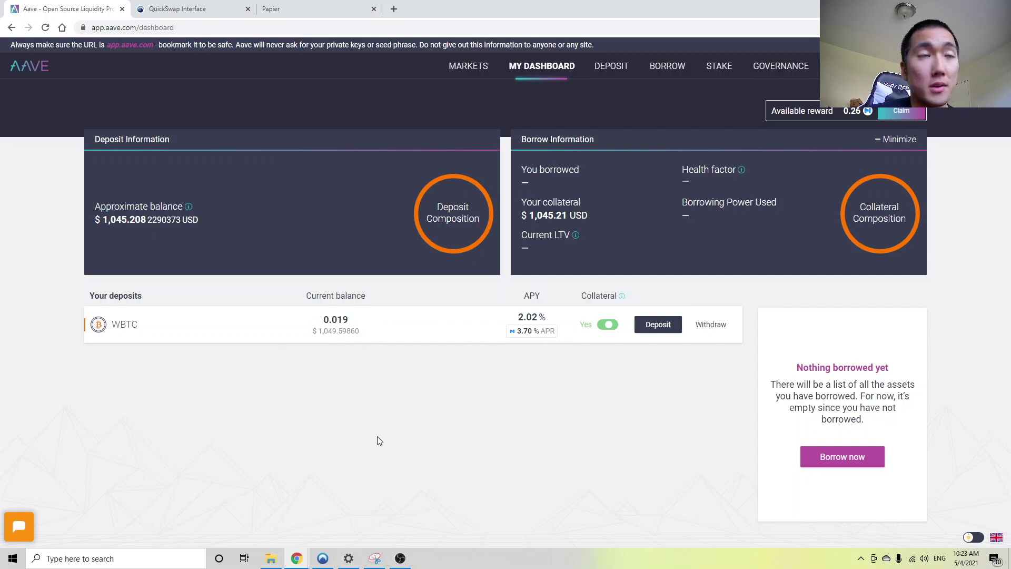
Choose USDC from the assets available to borrow and enter 650 as the borrow amount.
click(667, 67)
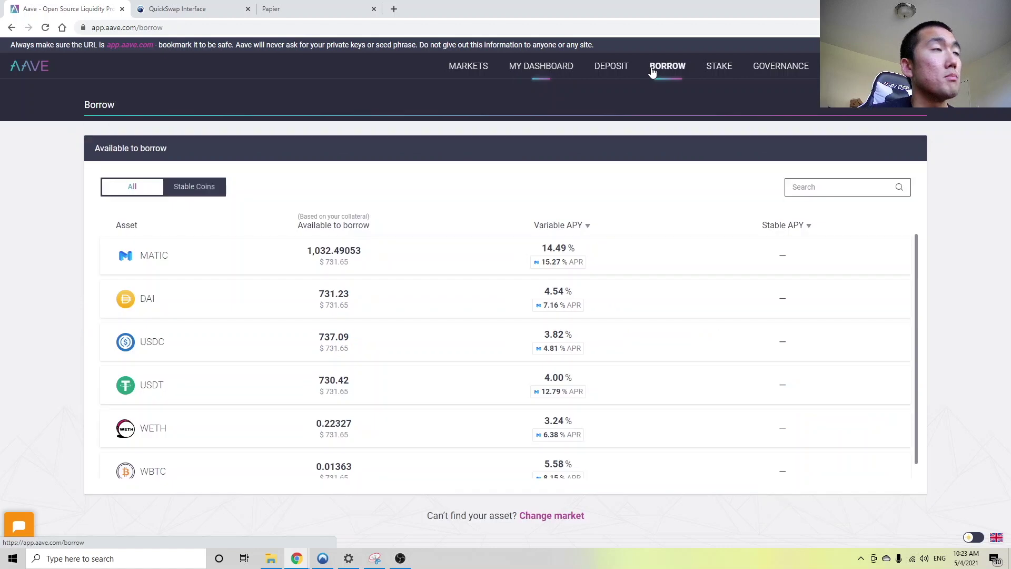
click(497, 352)
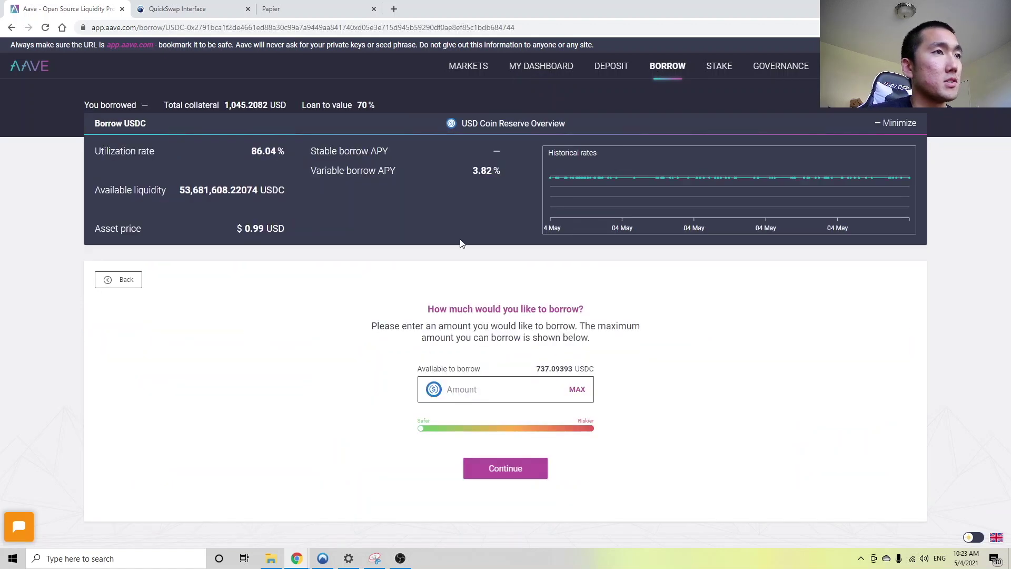
click(497, 390)
text(650)
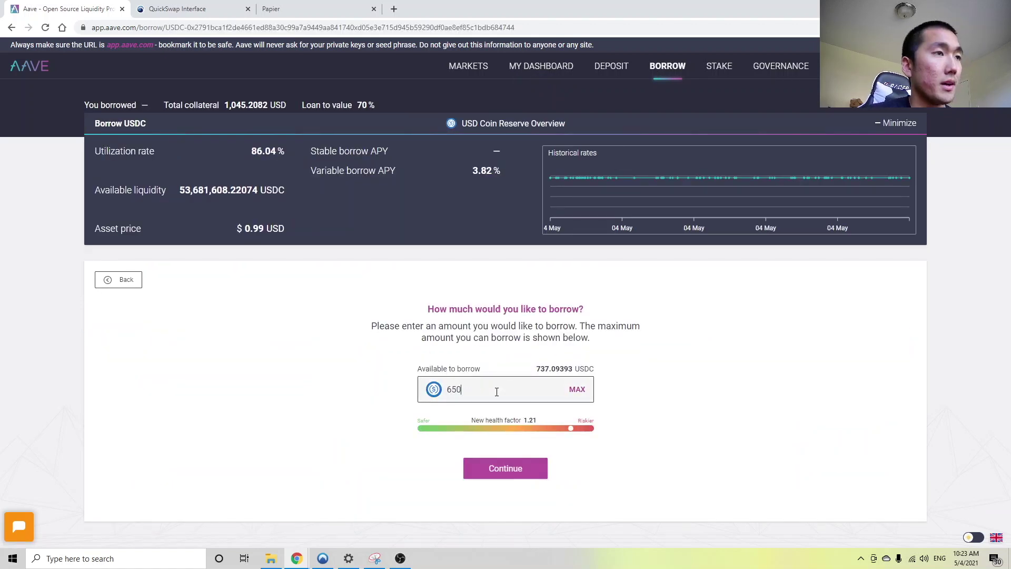
drag(444, 378, 609, 374)
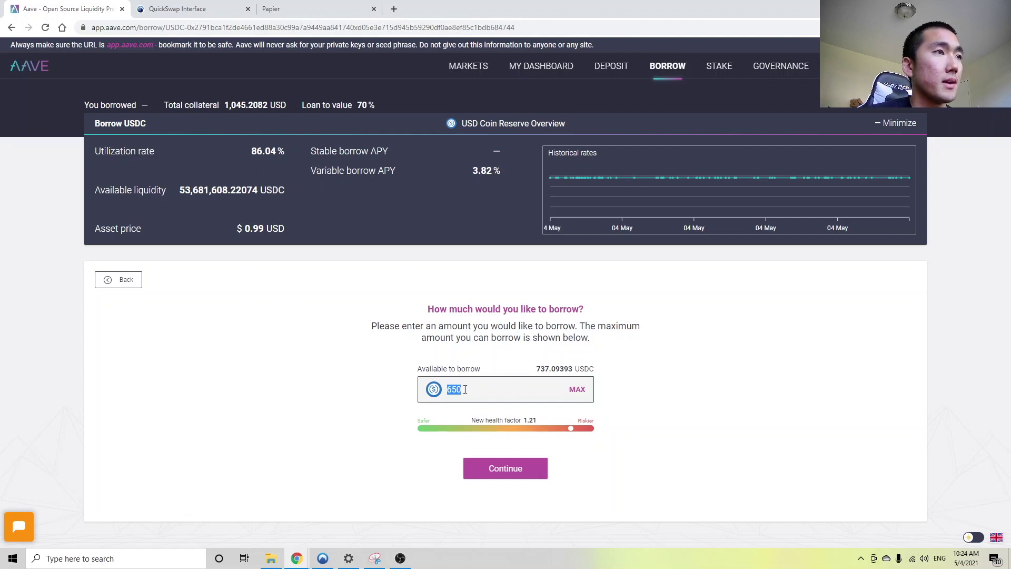
Accept the variable APY, submit the USDC loan and confirm its transaction in the MetaMask wallet.
click(499, 474)
click(495, 393)
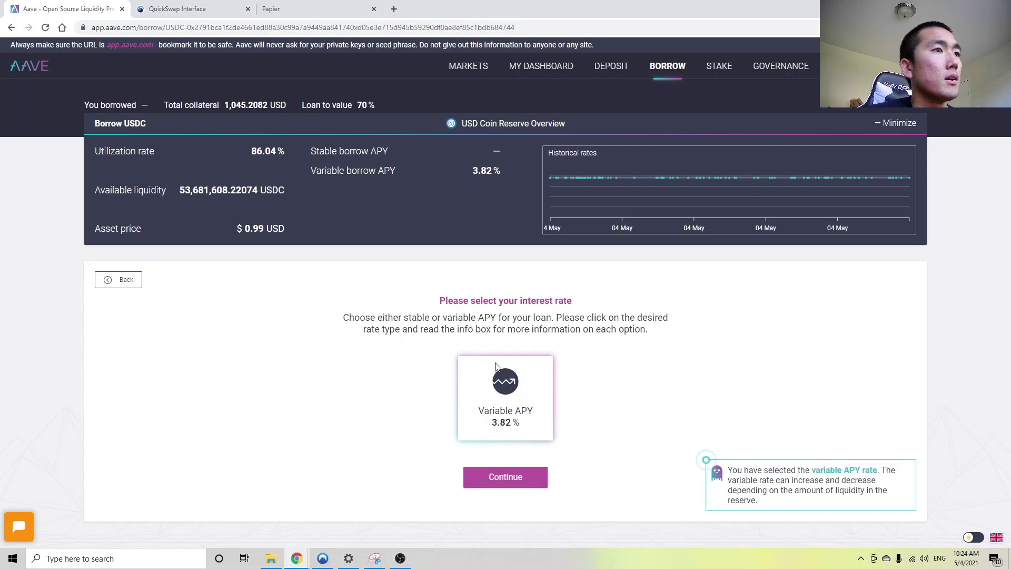
click(510, 474)
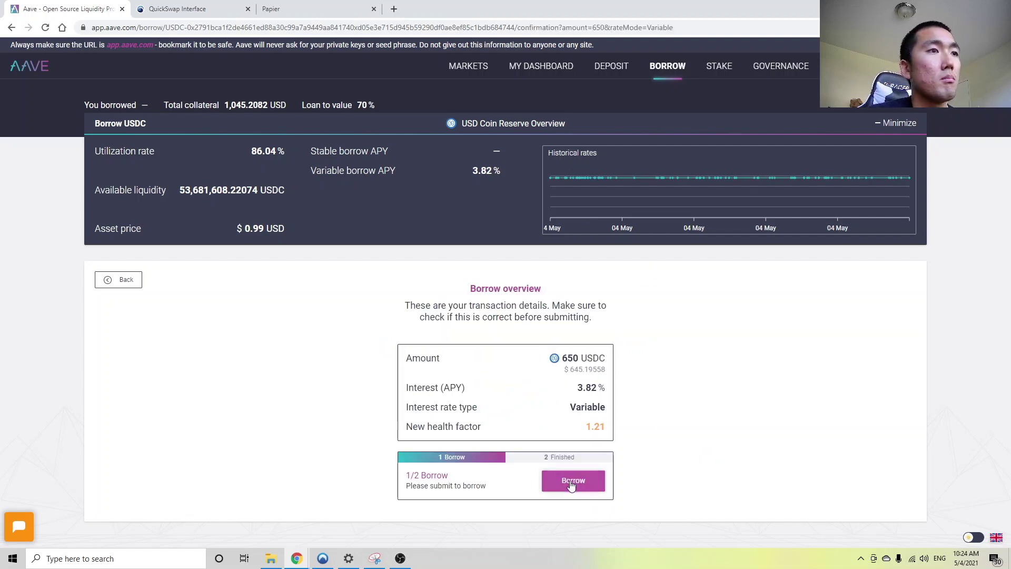
click(572, 481)
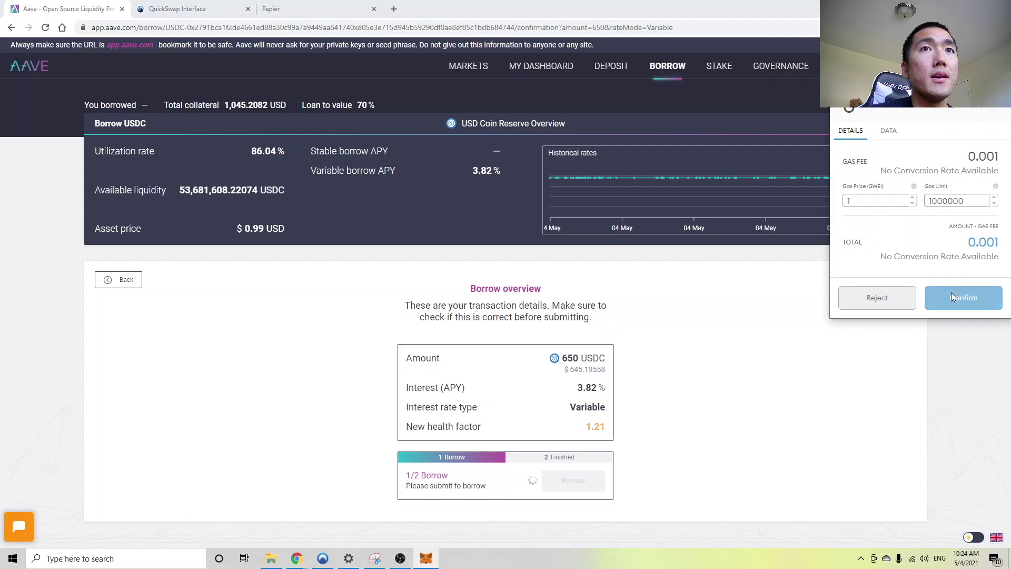
click(951, 297)
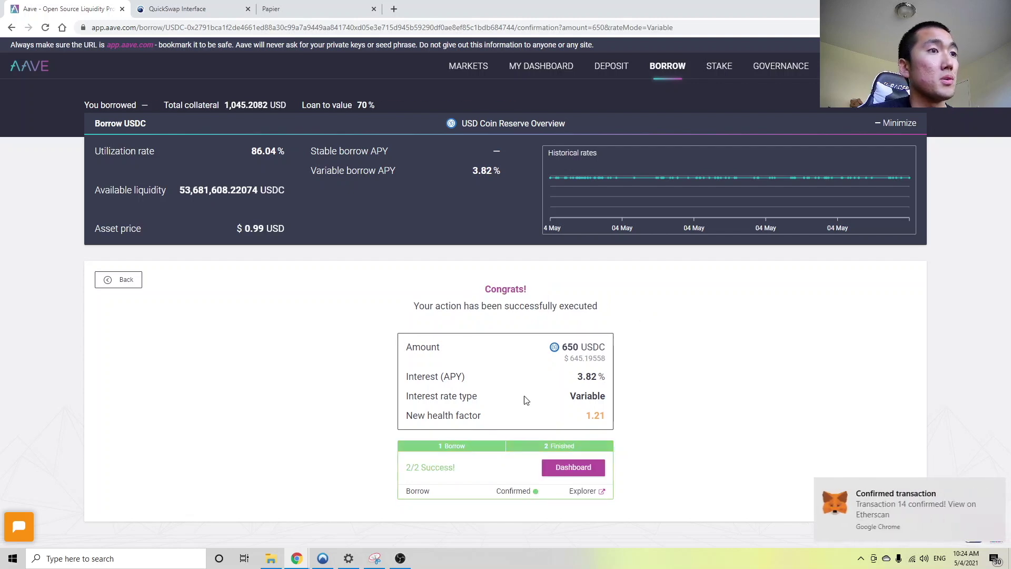
click(993, 487)
Switch to QuickSwap, set up a USDC-to-WBTC swap of the full 650 USDC balance and approve USDC spending in the wallet.
click(208, 14)
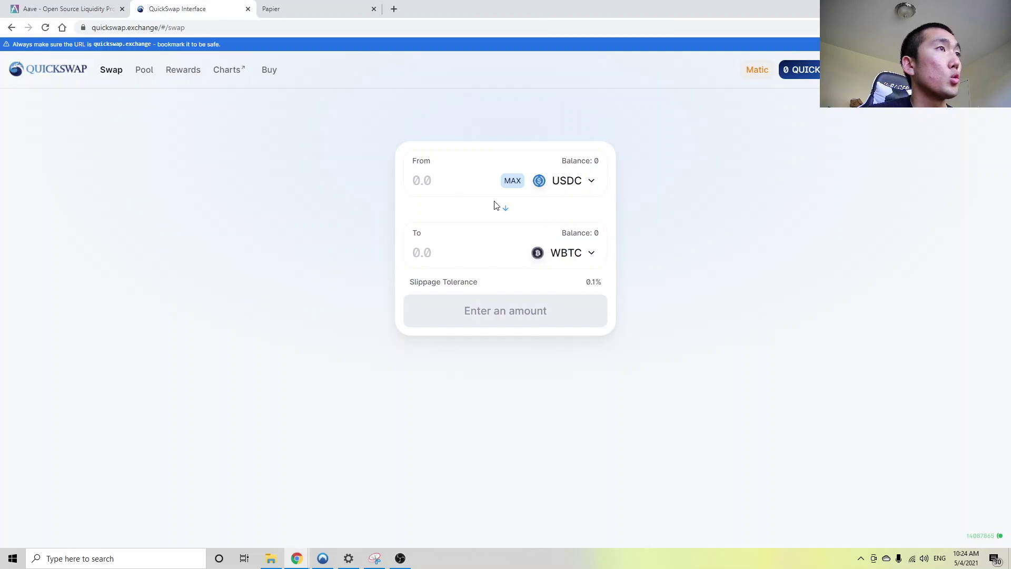
click(516, 180)
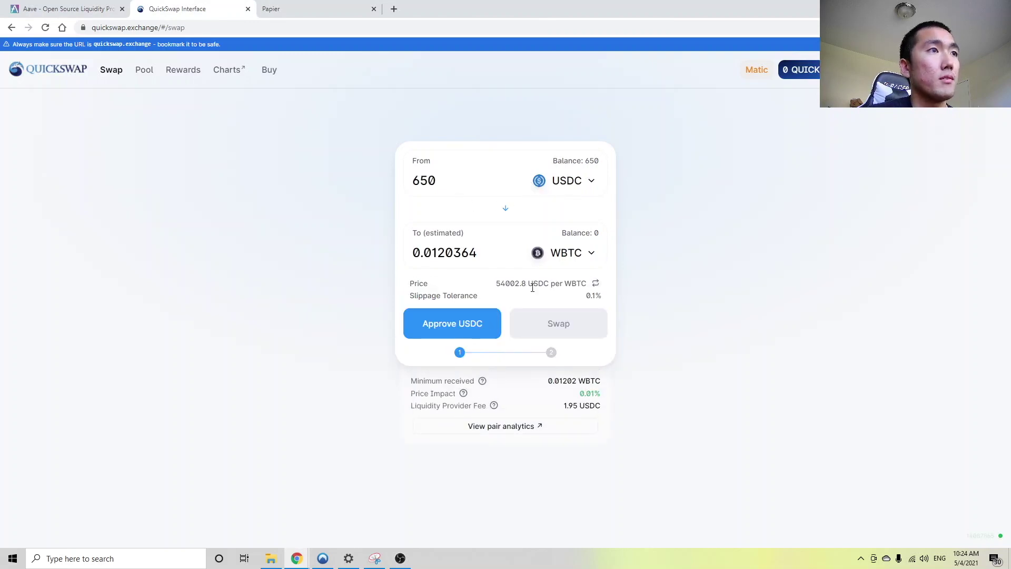
click(481, 323)
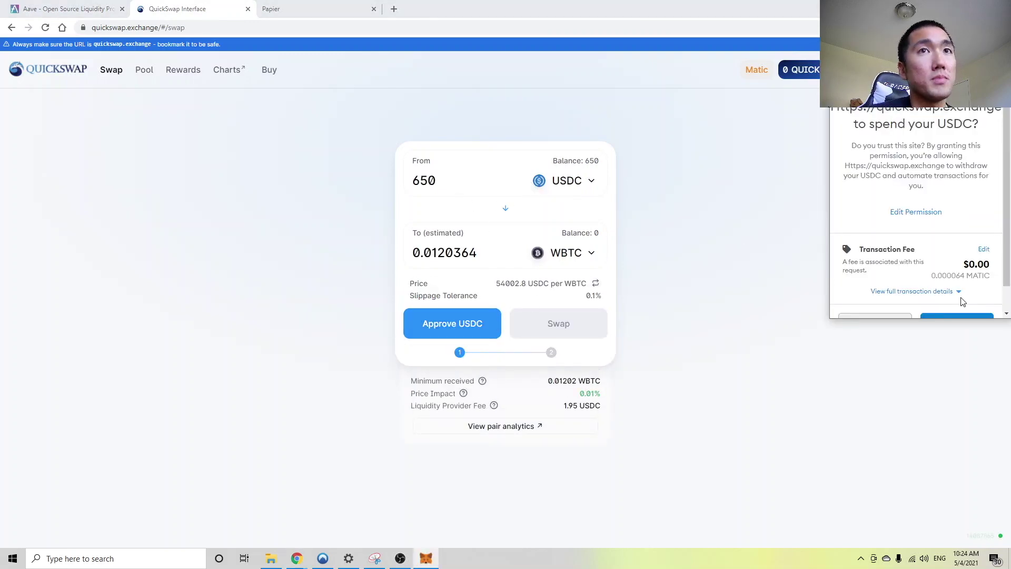
scroll(962, 301, down, 1)
double_click(977, 237)
click(958, 298)
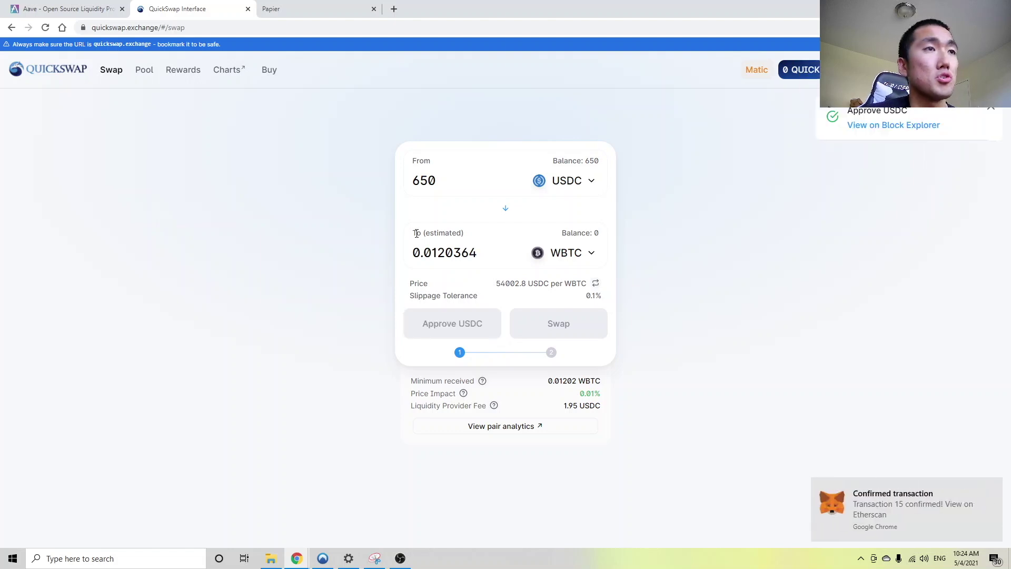
Swap the 650 USDC for WBTC and confirm the transaction in the wallet.
click(569, 328)
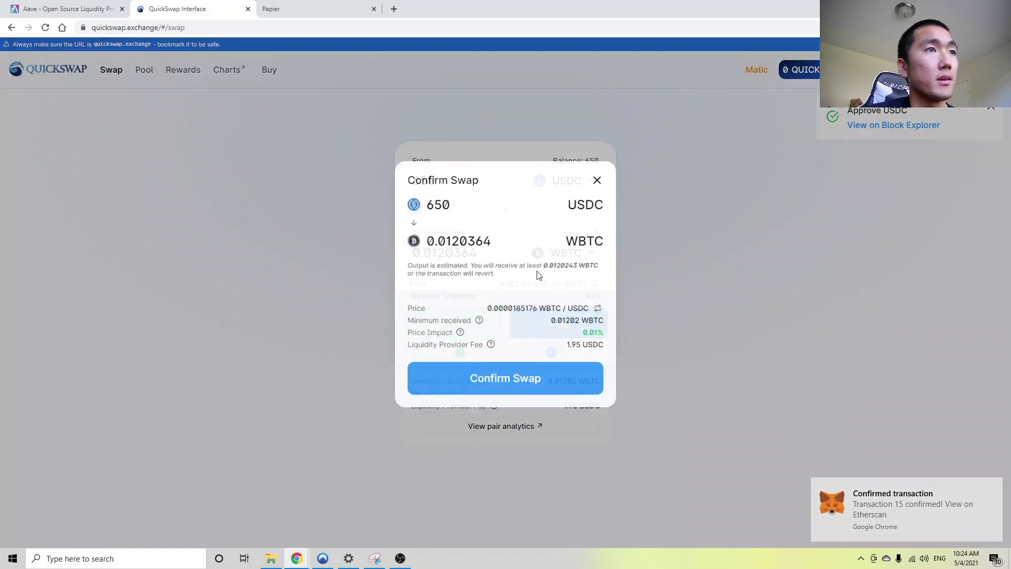
click(538, 379)
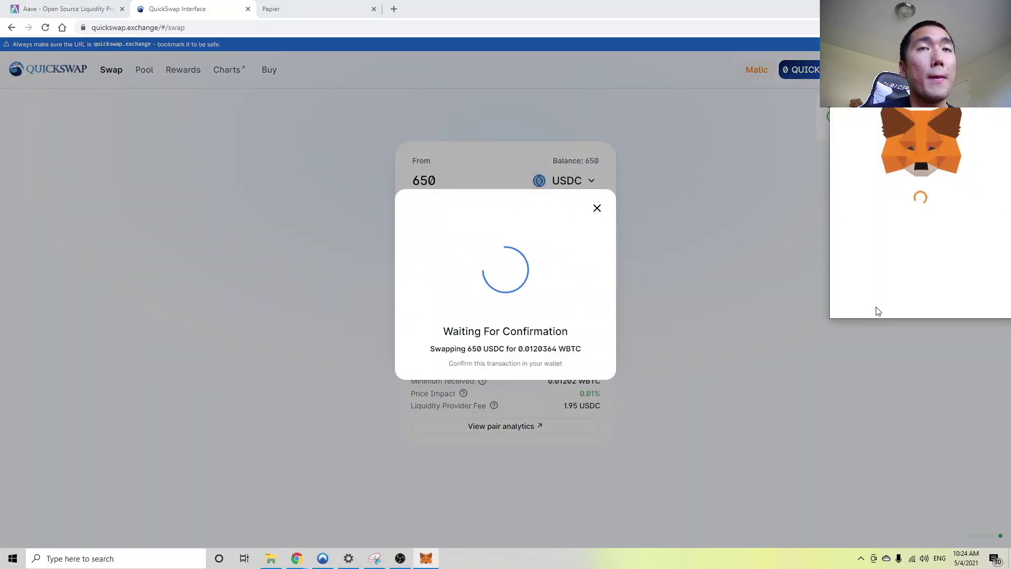
click(956, 300)
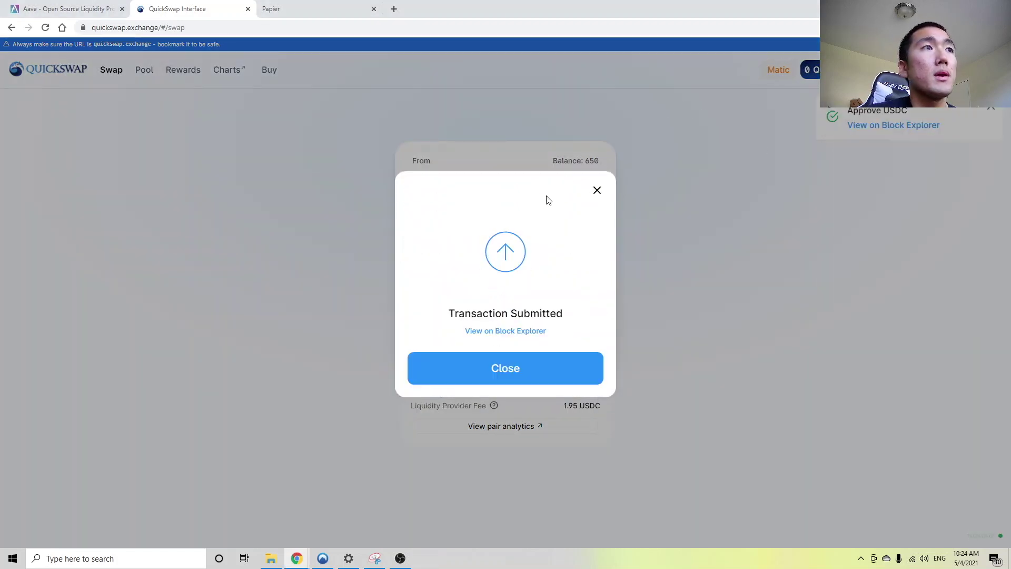
Return to the Aave dashboard and compare the WBTC deposit balance with the borrowed USDC amount.
click(84, 10)
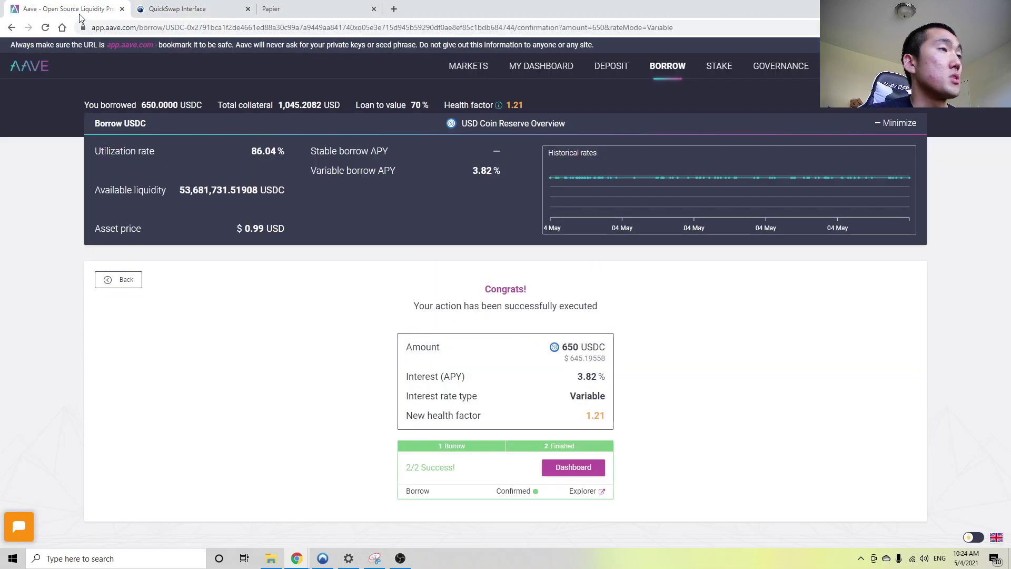
click(571, 467)
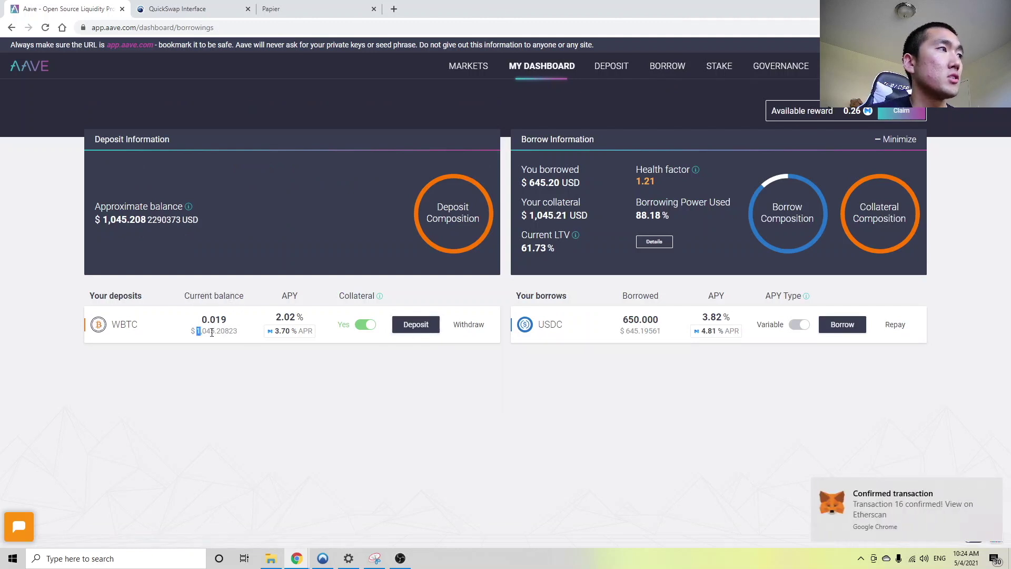
drag(199, 332, 266, 335)
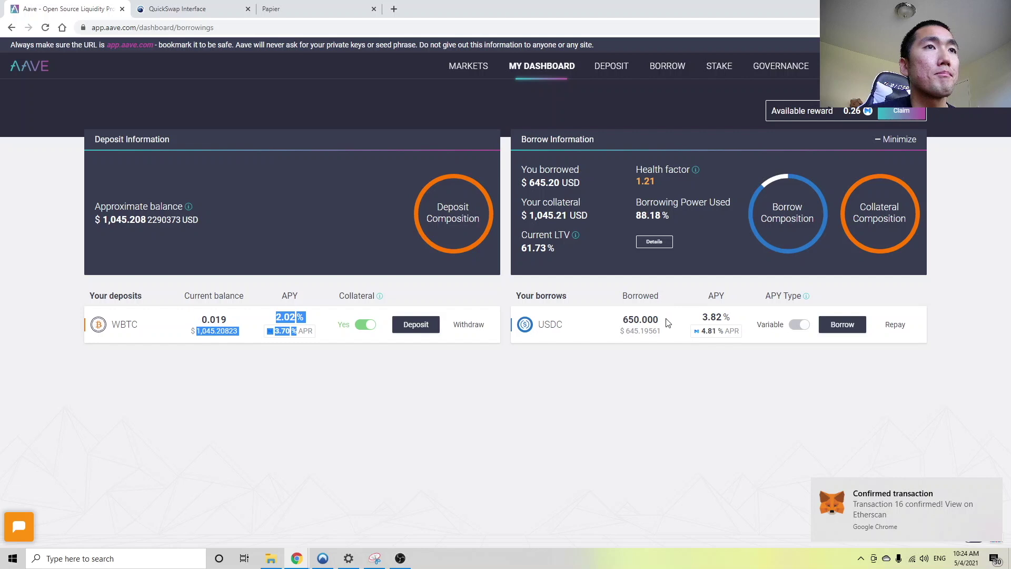
drag(623, 320, 686, 327)
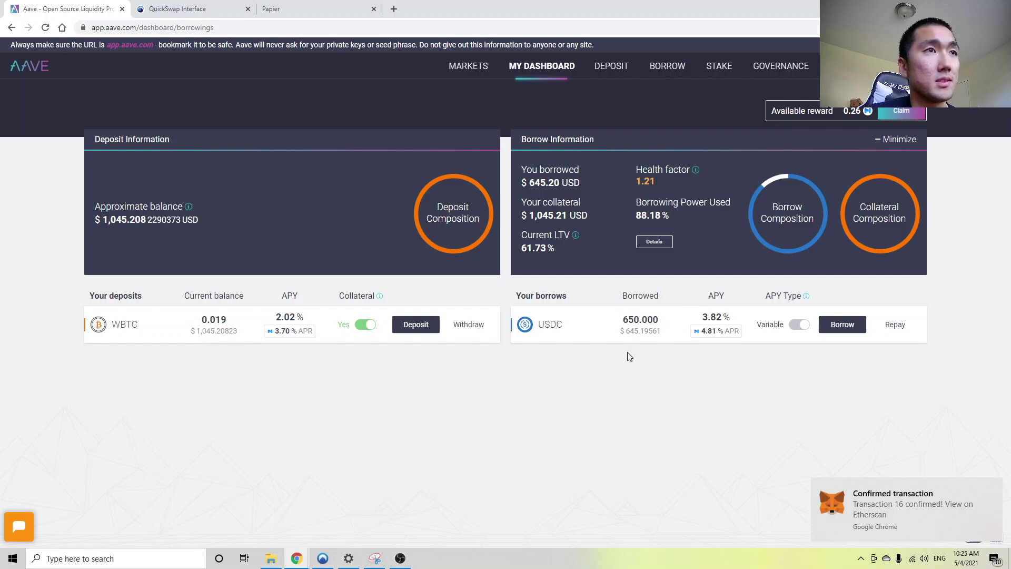
Deposit the maximum available 0.01203641 WBTC into Aave and confirm the transaction in the wallet.
click(416, 325)
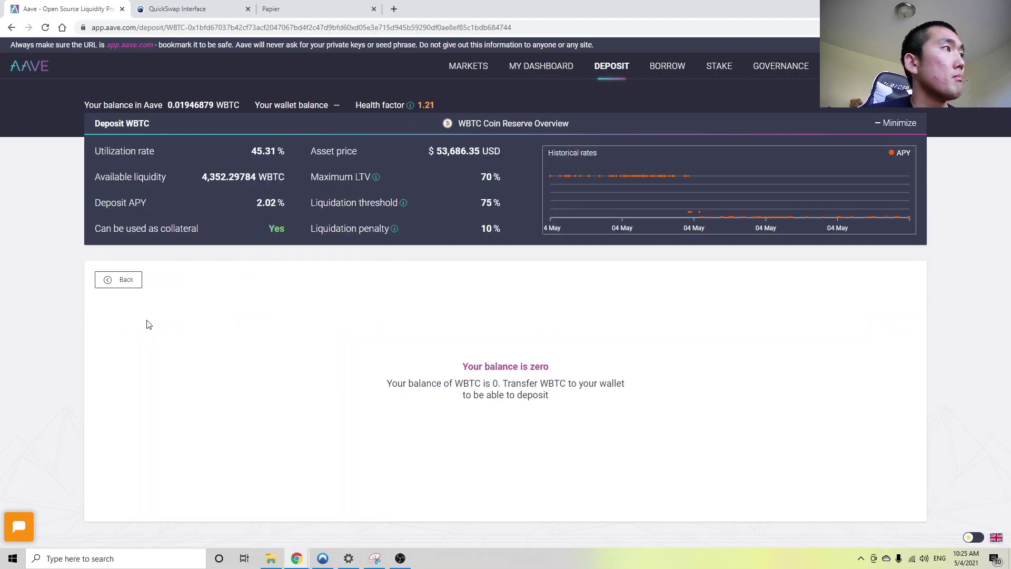
click(577, 404)
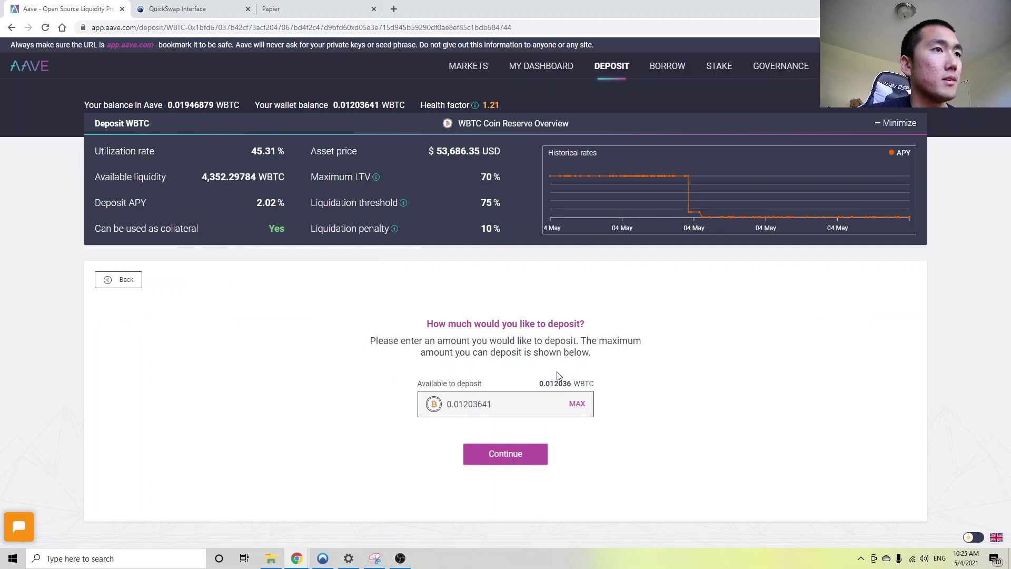
click(516, 451)
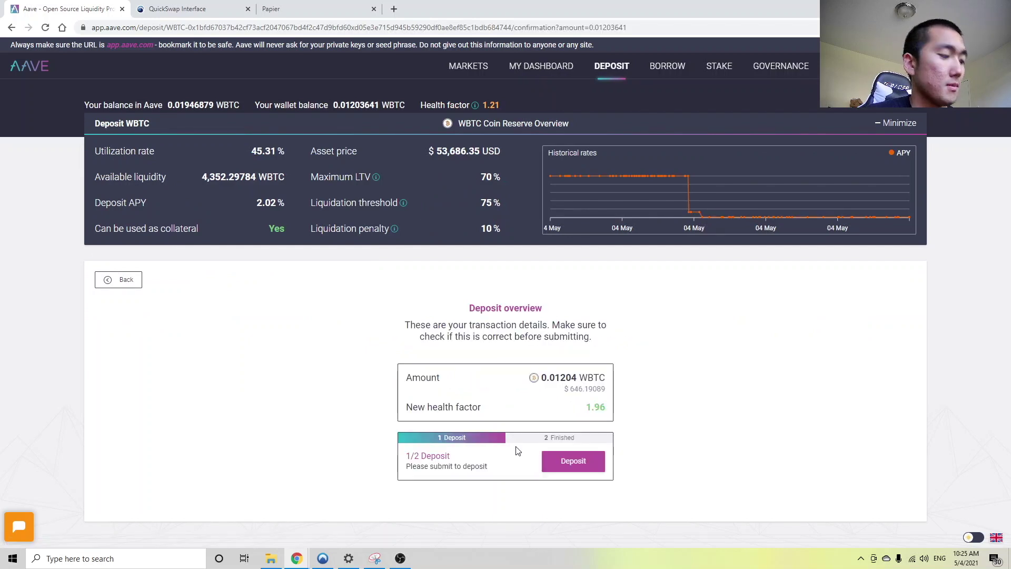
click(570, 464)
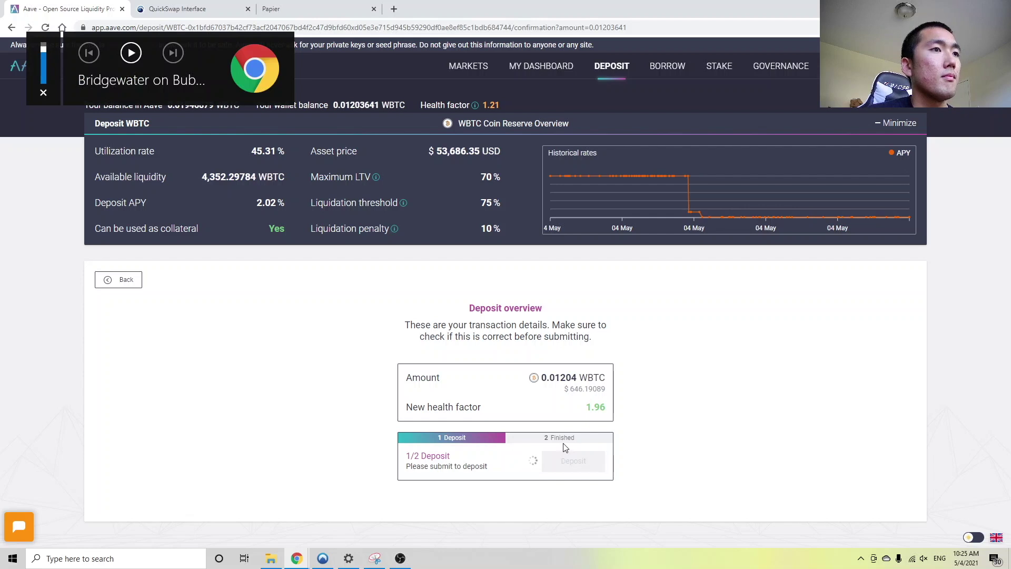
click(974, 310)
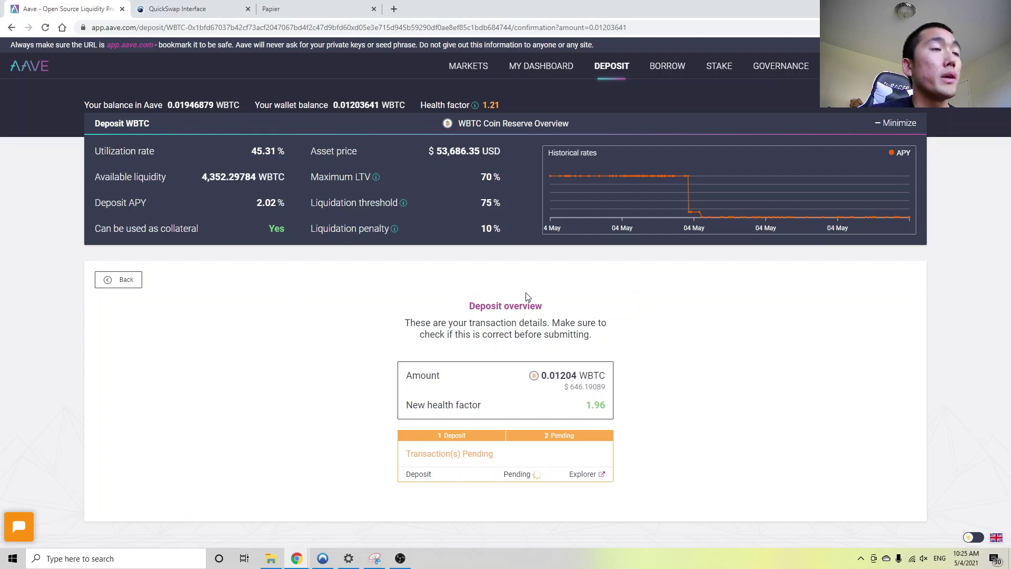
Go back to the dashboard and examine the WBTC deposit balance, the borrowed USDC and the borrow rates.
click(580, 448)
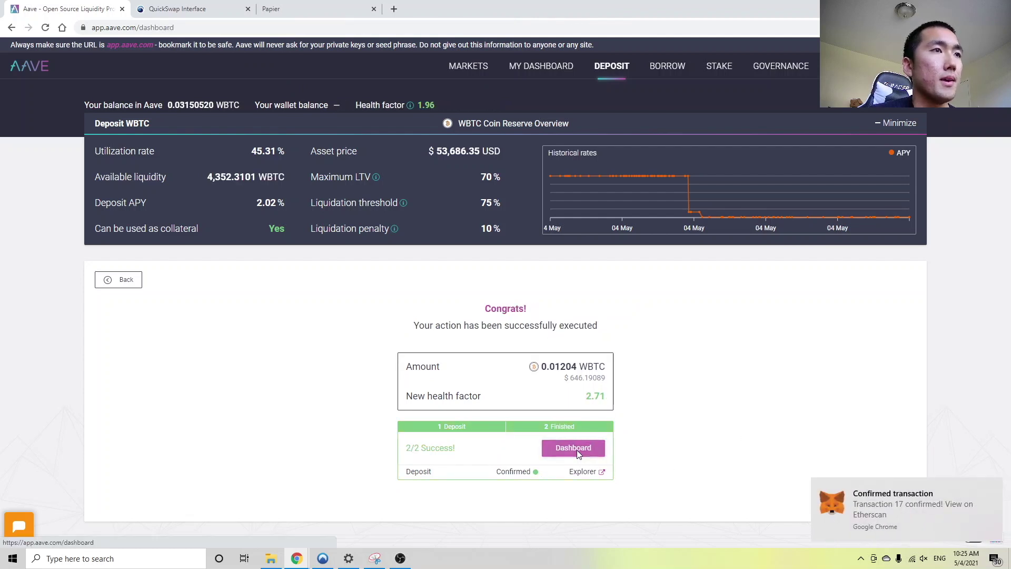
drag(207, 333, 247, 338)
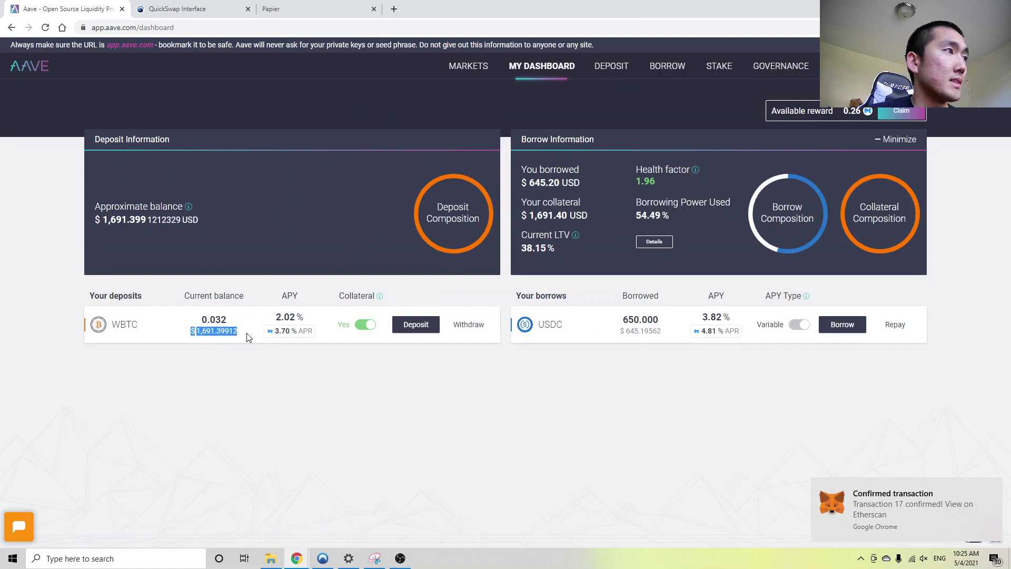
click(253, 379)
drag(617, 317, 692, 319)
click(682, 395)
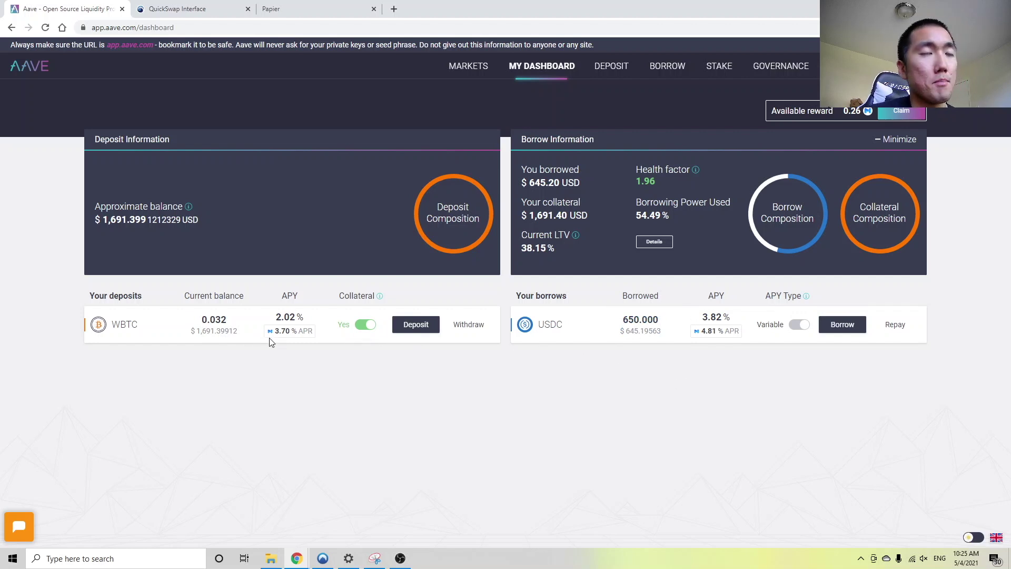
drag(708, 316, 710, 347)
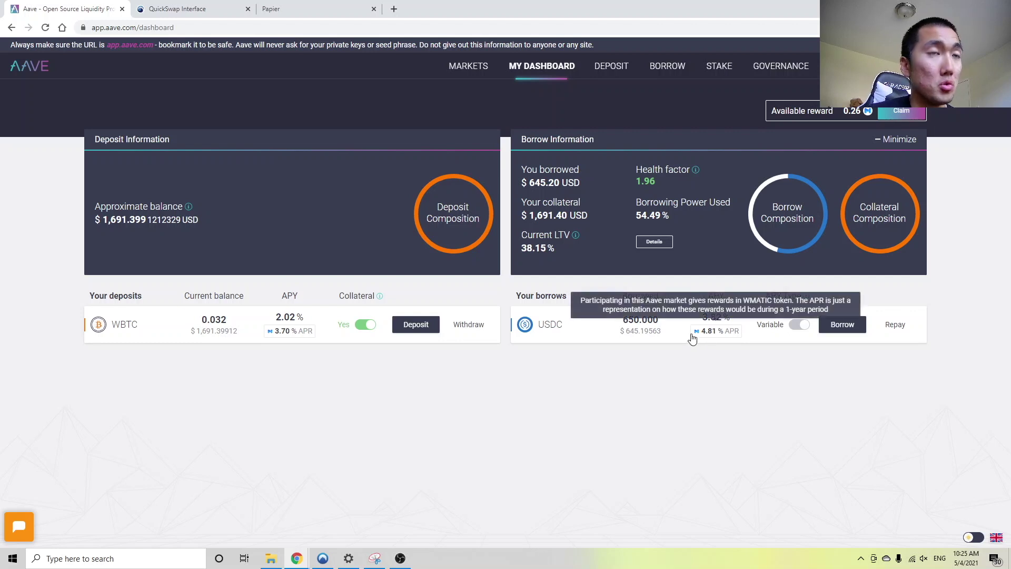
Compare the reward and interest rates of the WBTC deposit and the USDC borrow, and check the WBTC balance.
mouse_move(722, 335)
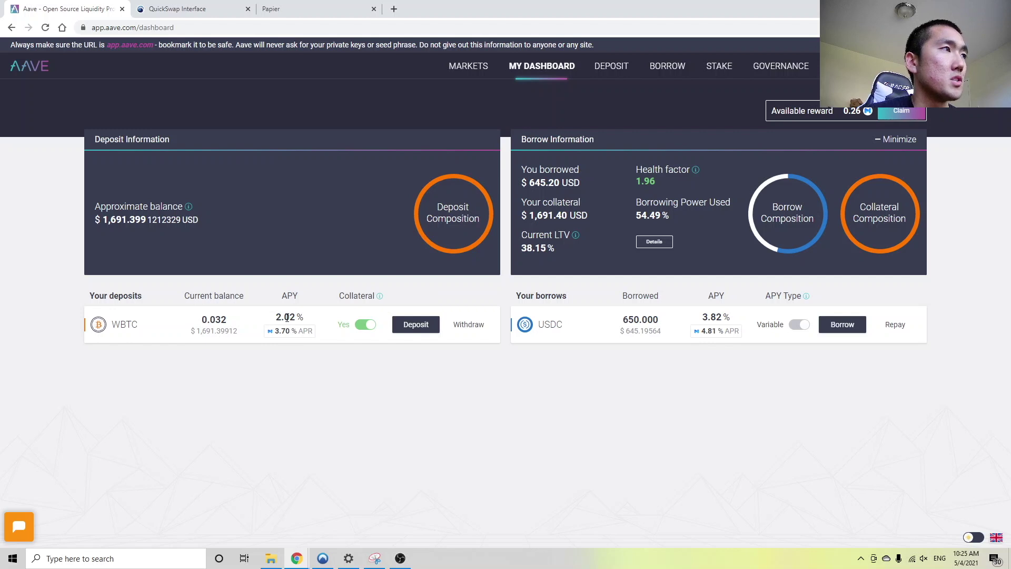
drag(269, 323, 352, 327)
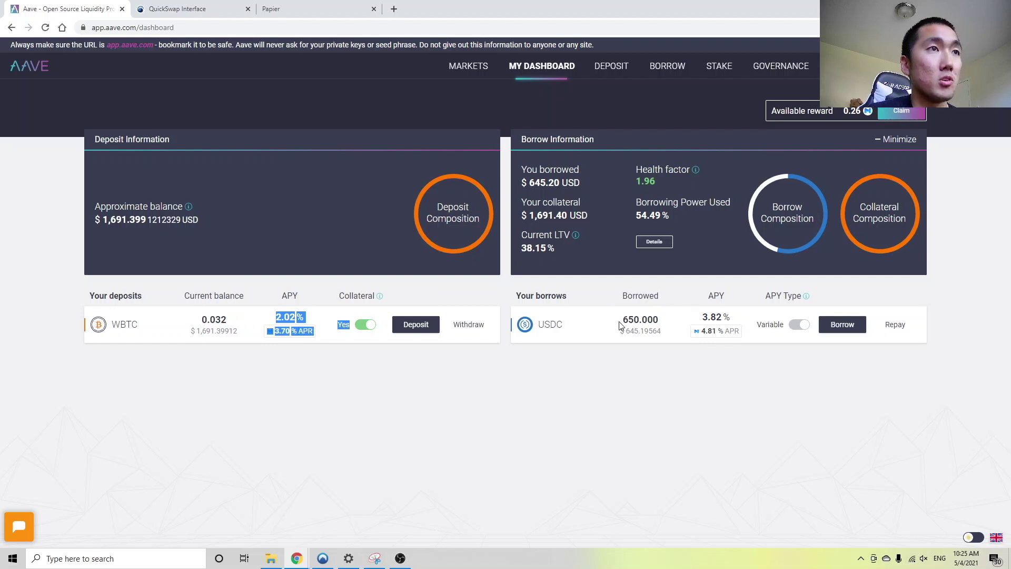
double_click(207, 320)
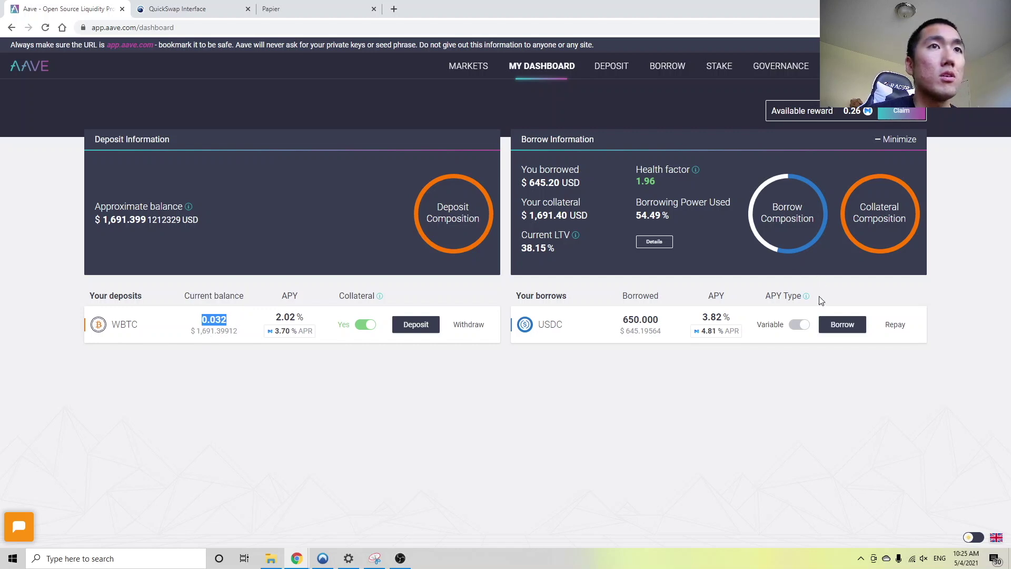
Borrow another 400 USDC at the variable rate and confirm the transaction in the wallet.
click(832, 325)
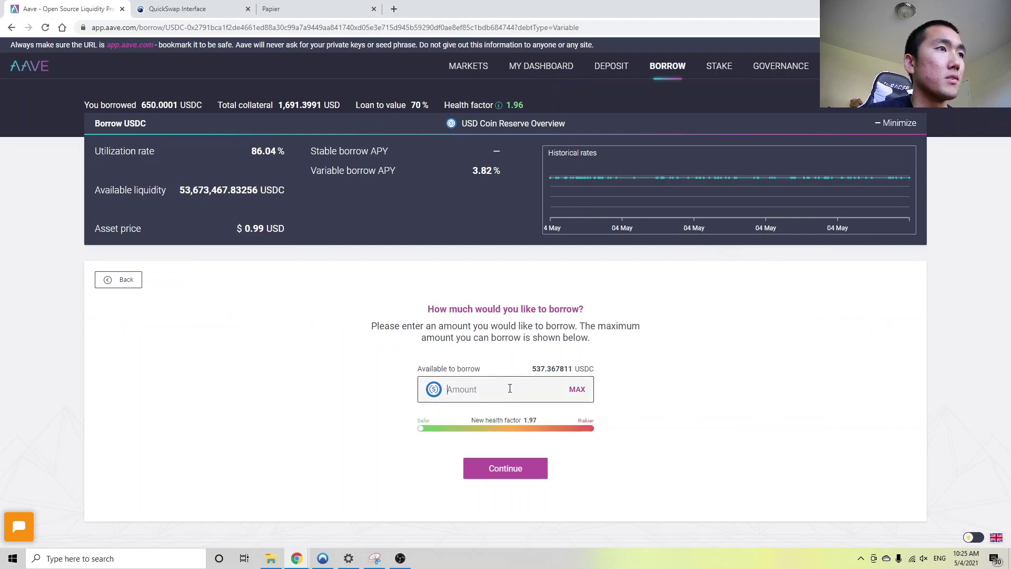
text(400)
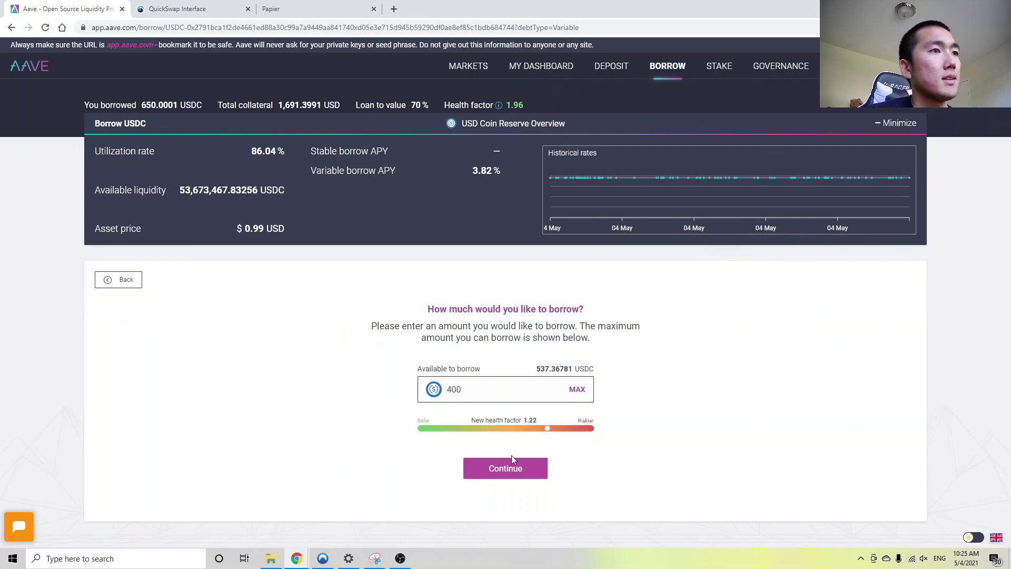
click(511, 458)
click(530, 434)
click(532, 477)
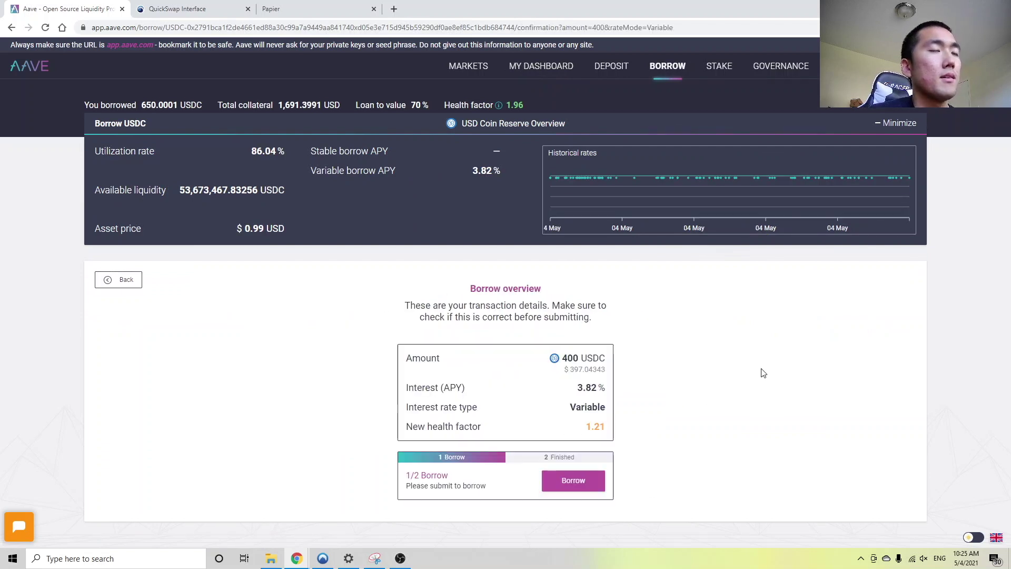
click(605, 476)
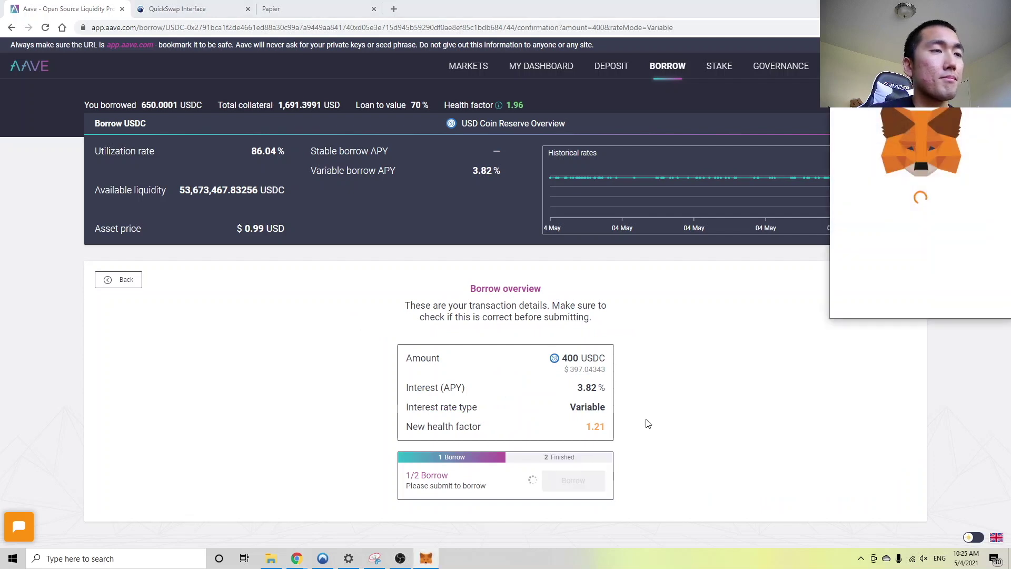
click(965, 298)
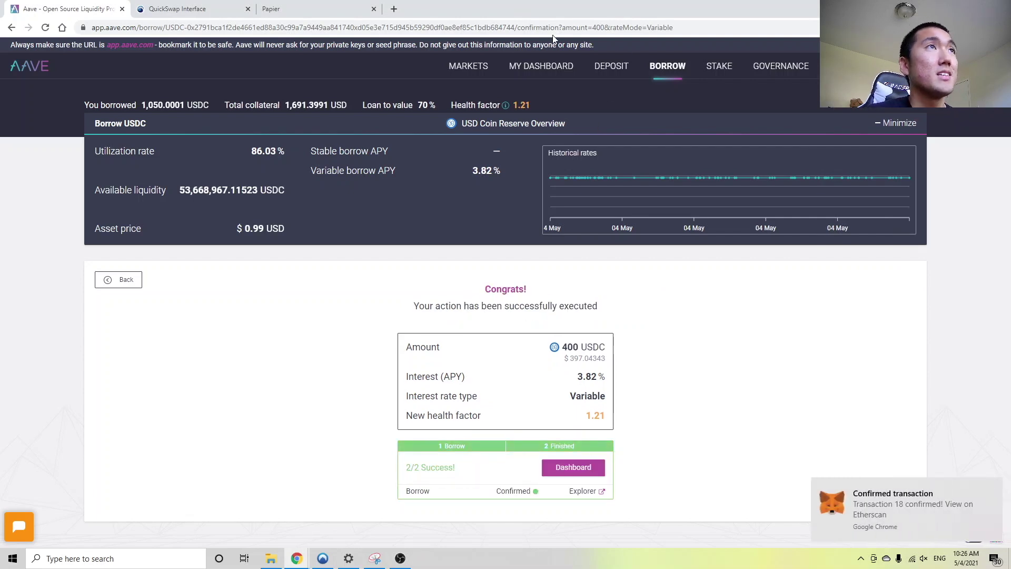
Switch to QuickSwap, swap the full 400 USDC for WBTC and confirm the transaction in the wallet.
click(203, 10)
click(576, 368)
click(513, 181)
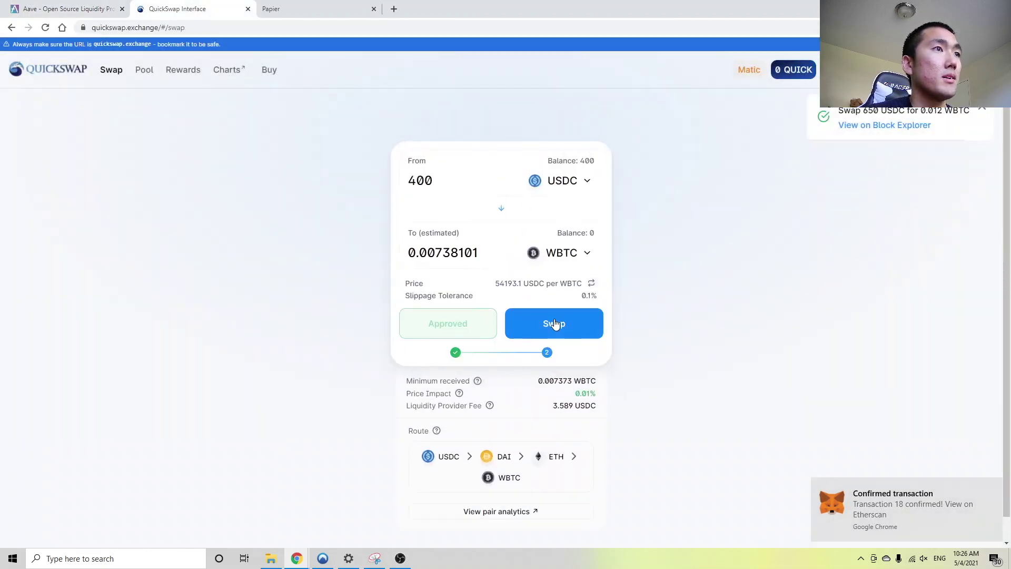
click(553, 323)
click(582, 391)
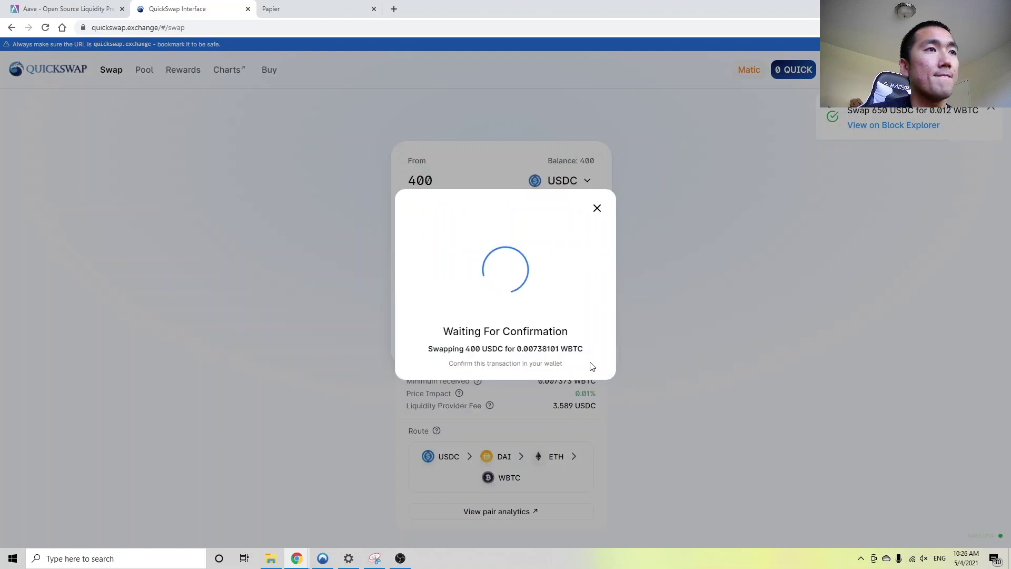
click(964, 296)
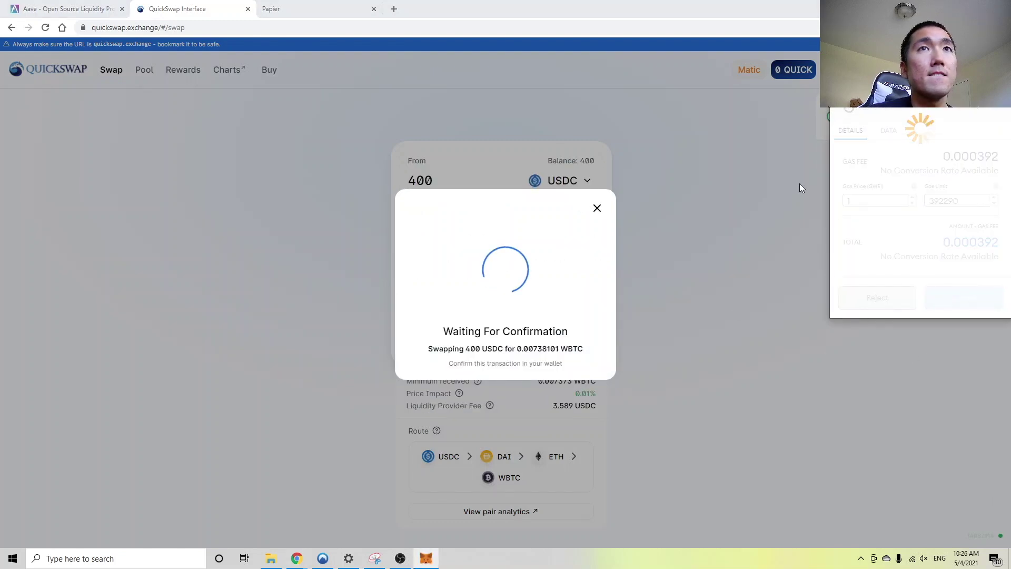
click(544, 366)
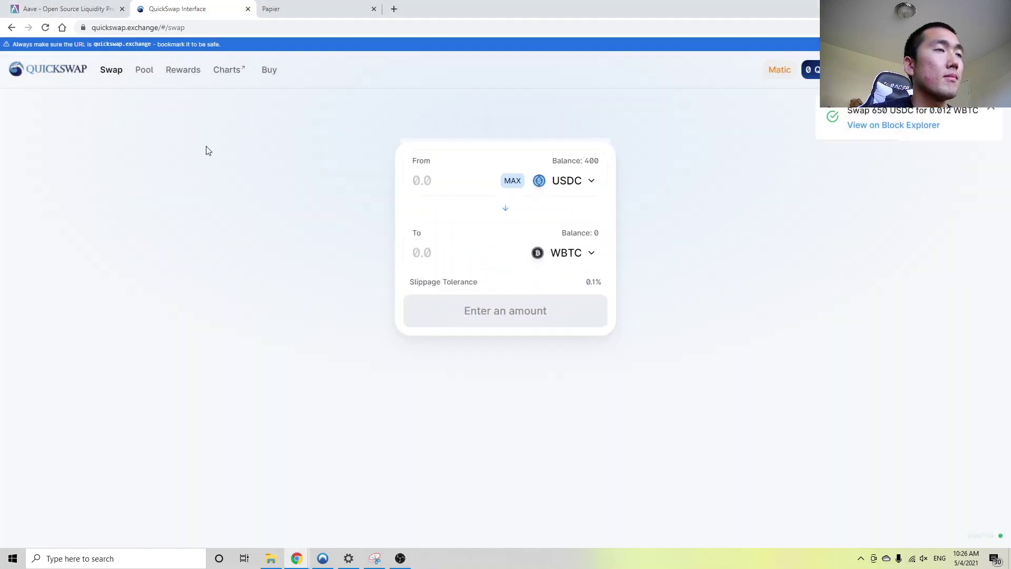
Return to the Aave dashboard and try to start a WBTC deposit.
click(73, 13)
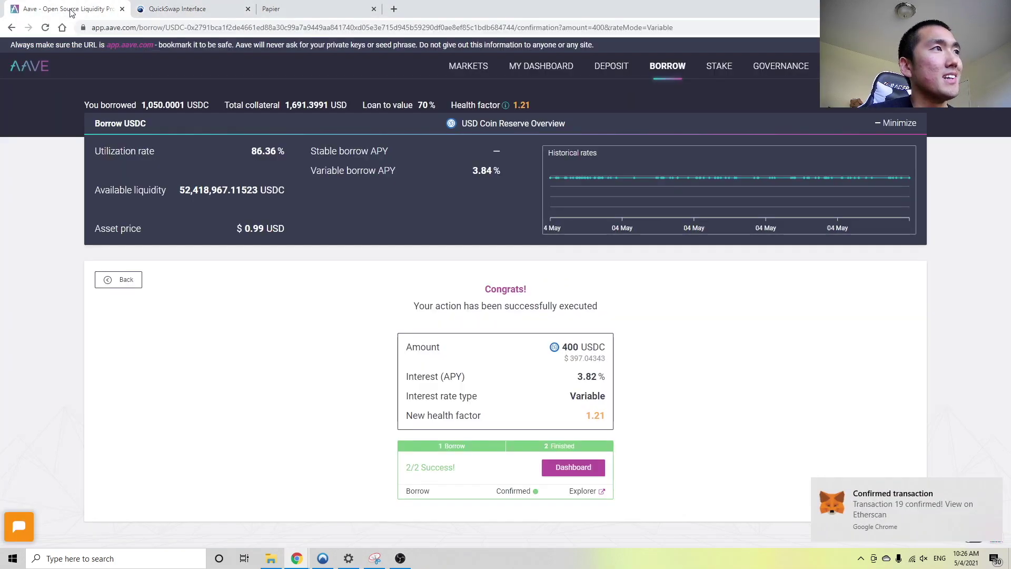
click(574, 467)
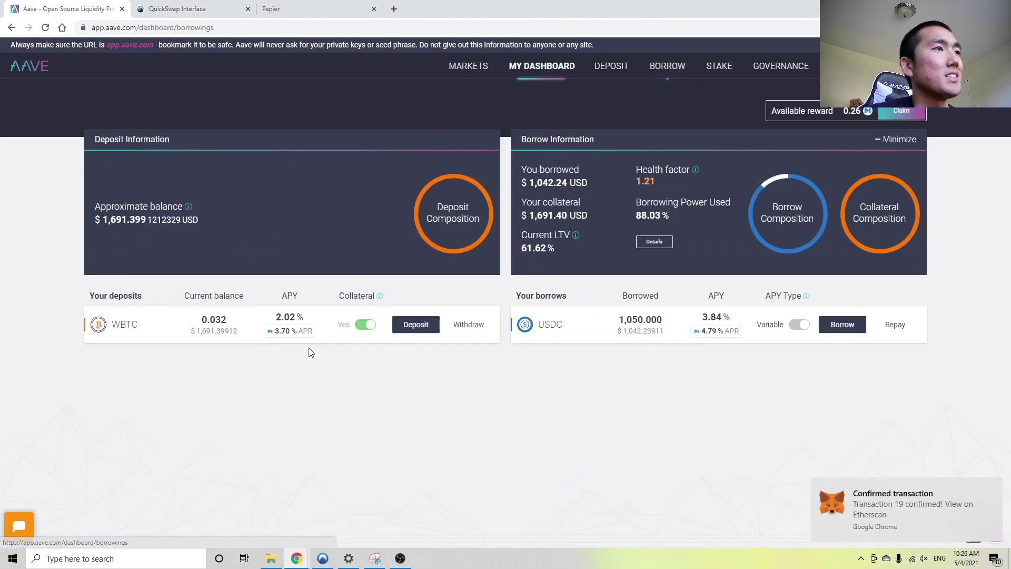
click(406, 335)
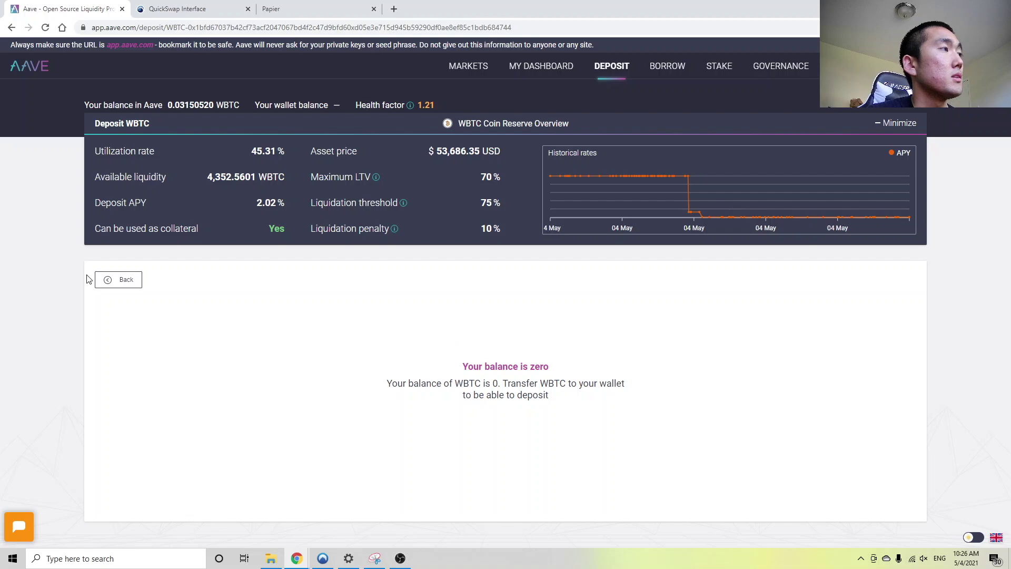
click(126, 290)
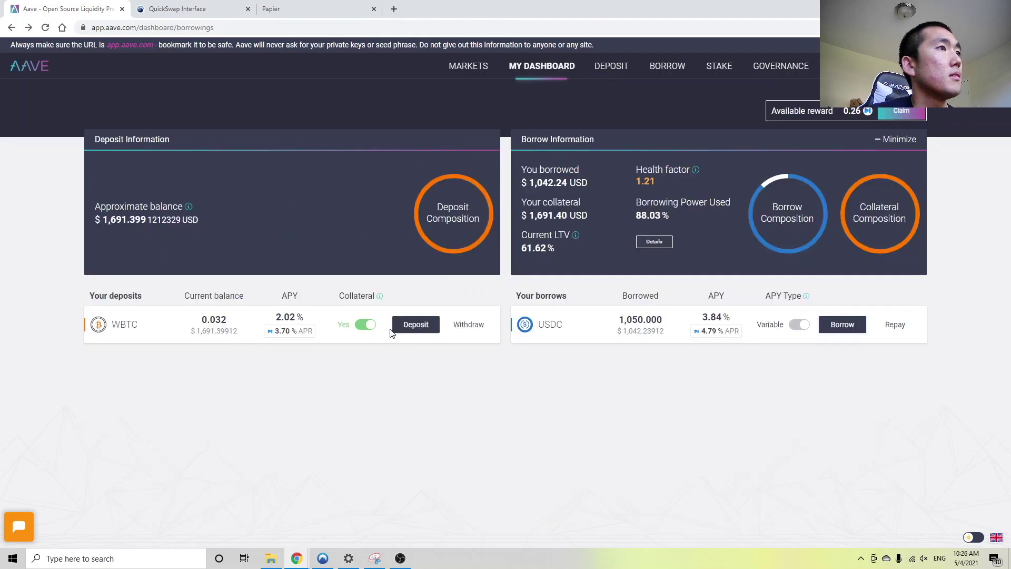
click(407, 335)
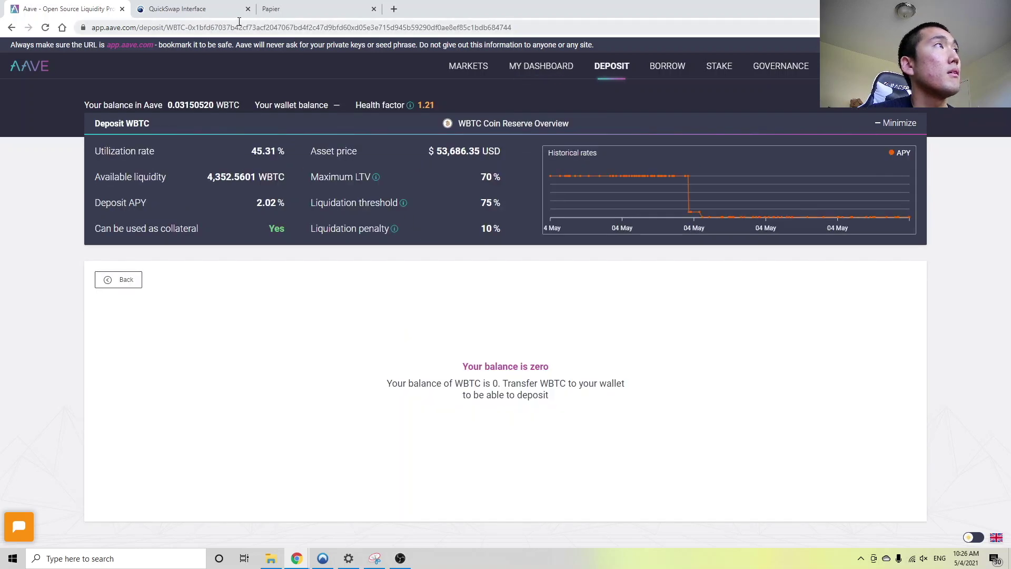
Check the swapped WBTC balance on QuickSwap and go back to the Aave dashboard.
click(211, 11)
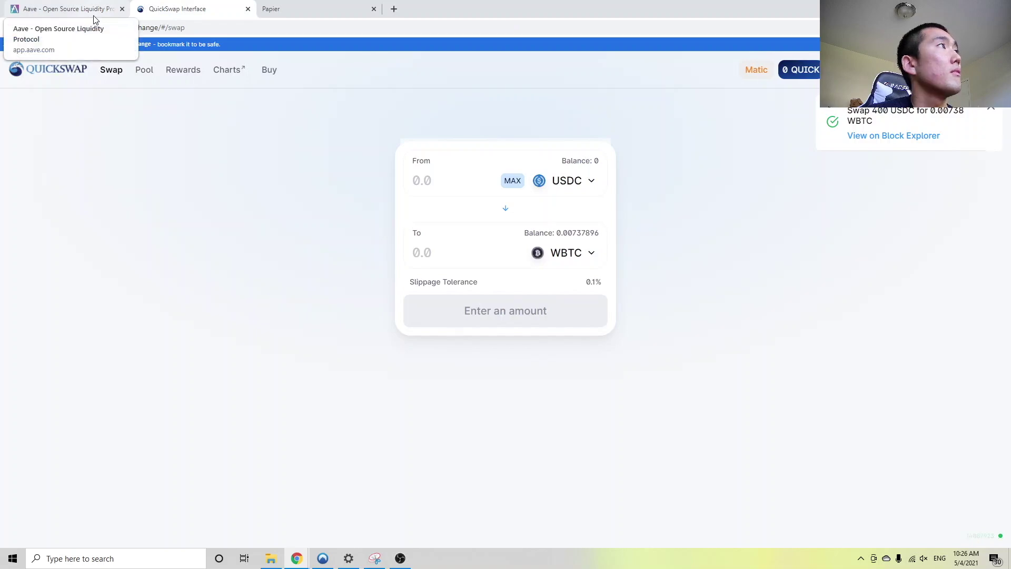
click(95, 16)
click(135, 287)
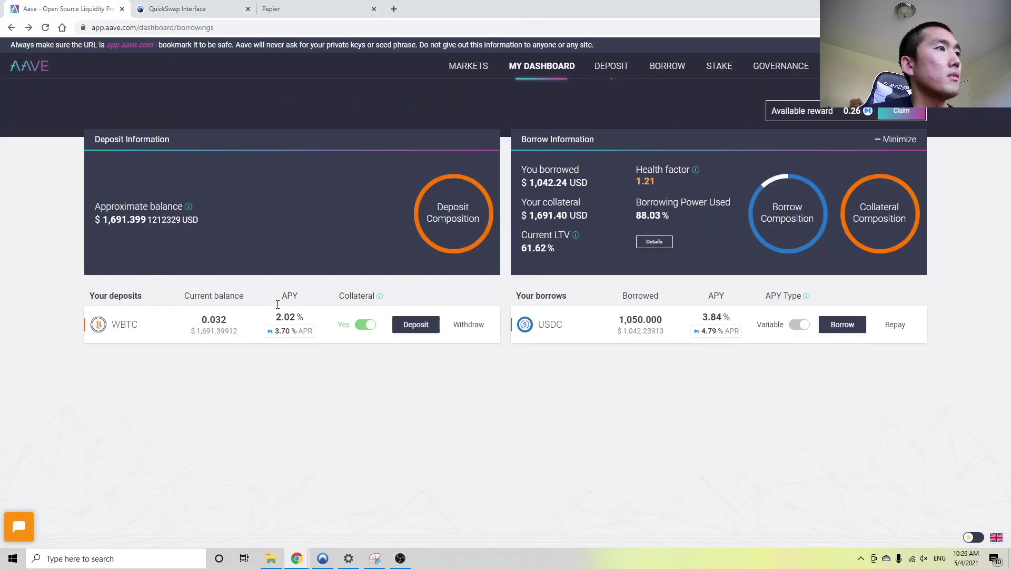
Reload the dashboard, deposit the maximum available 0.00737896 WBTC into Aave and confirm the transaction in the wallet.
click(45, 28)
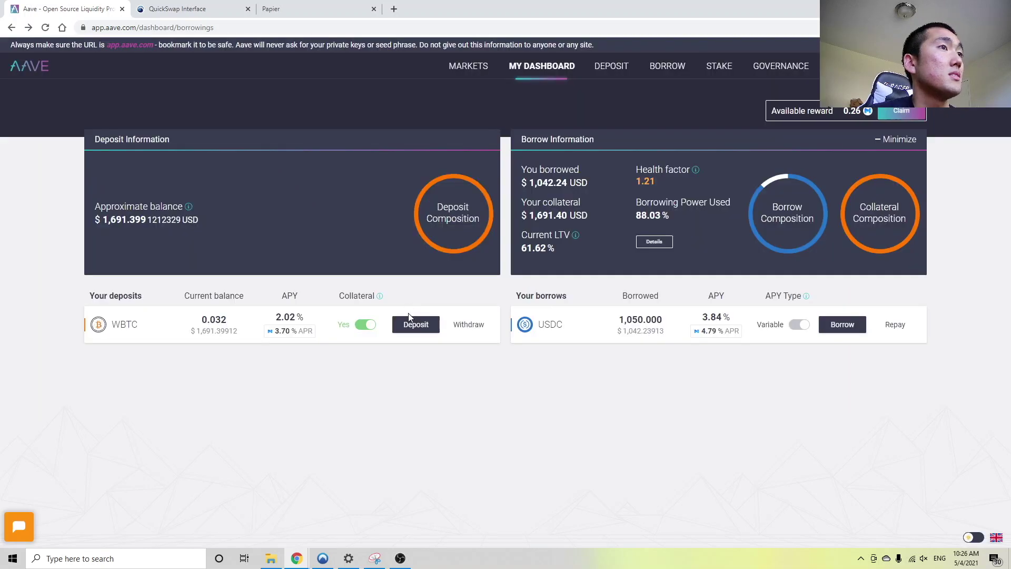
click(410, 319)
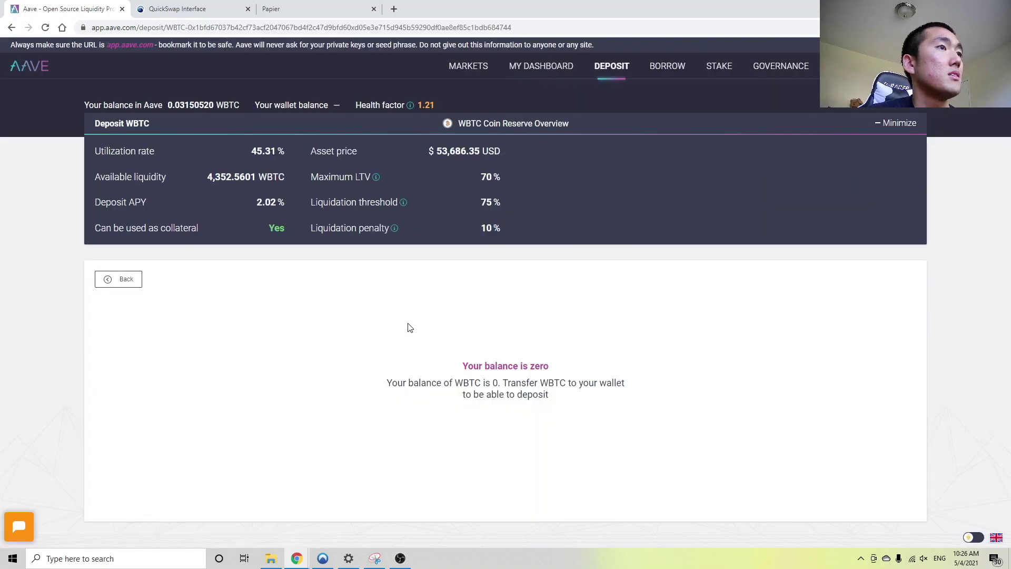
click(577, 403)
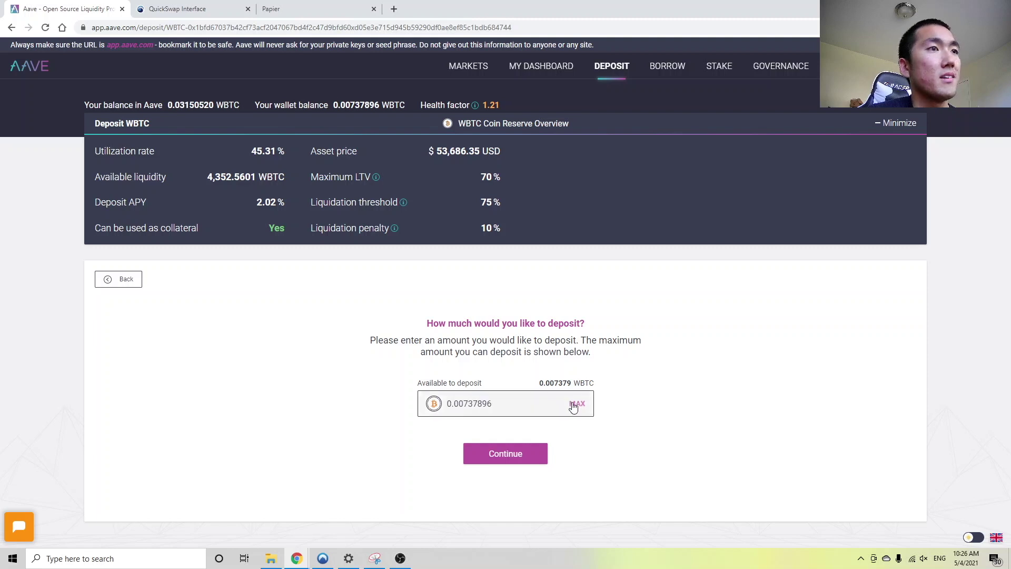
click(543, 452)
click(582, 464)
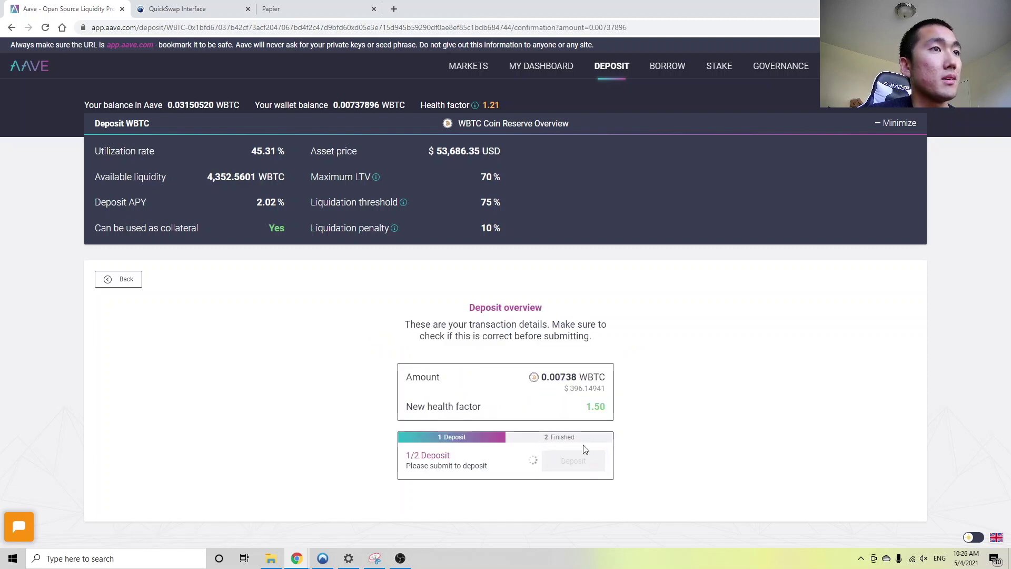
click(990, 297)
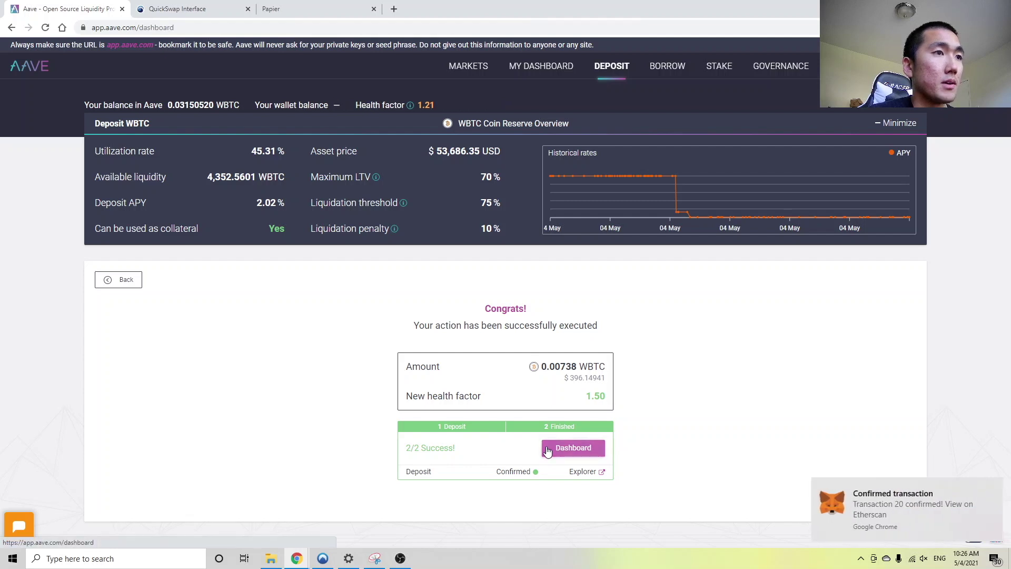
Return to the dashboard and examine the WBTC deposit value, the borrowed USDC, the borrow composition and the current LTV.
click(548, 449)
triple_click(198, 330)
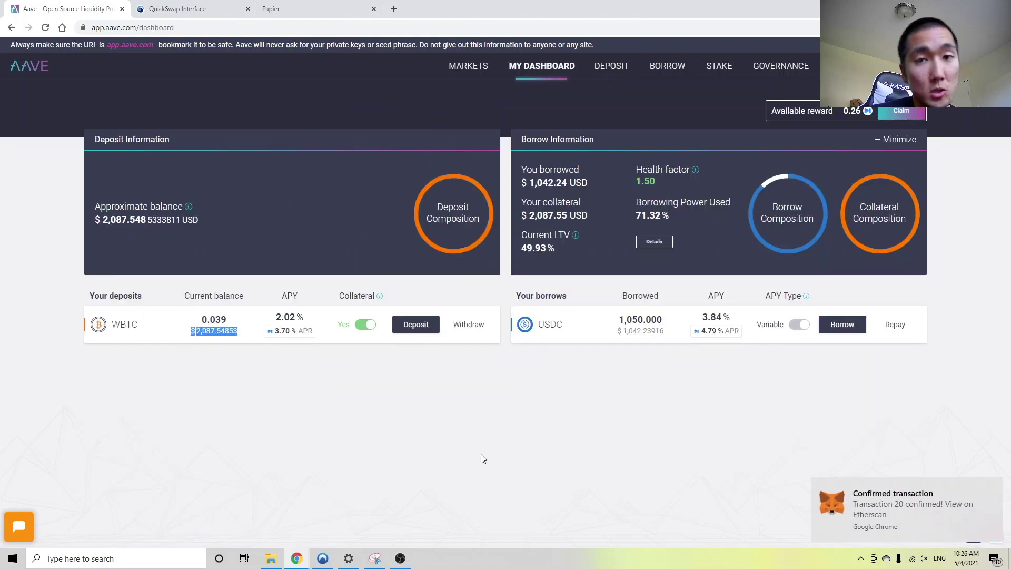
click(312, 341)
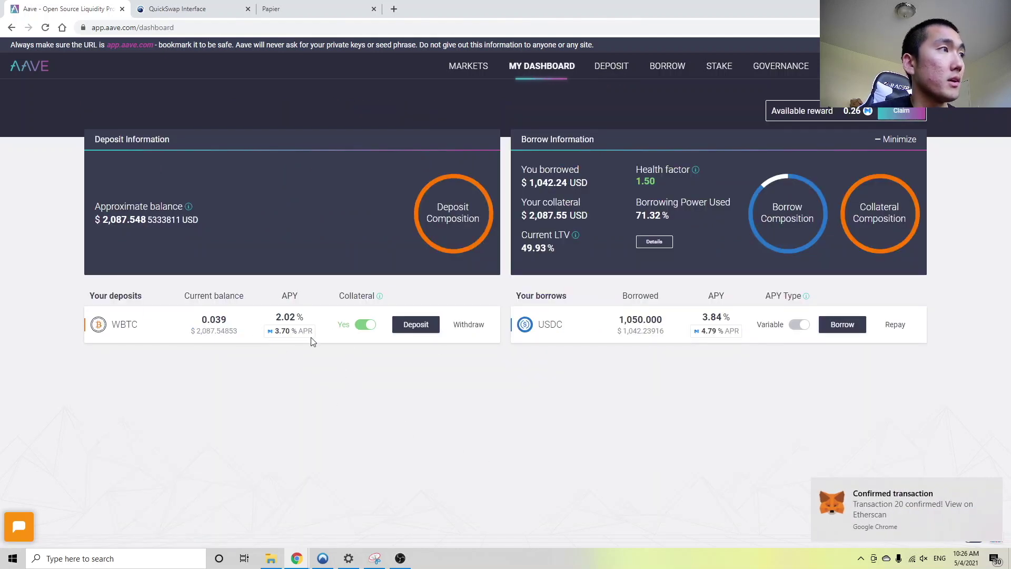
double_click(652, 316)
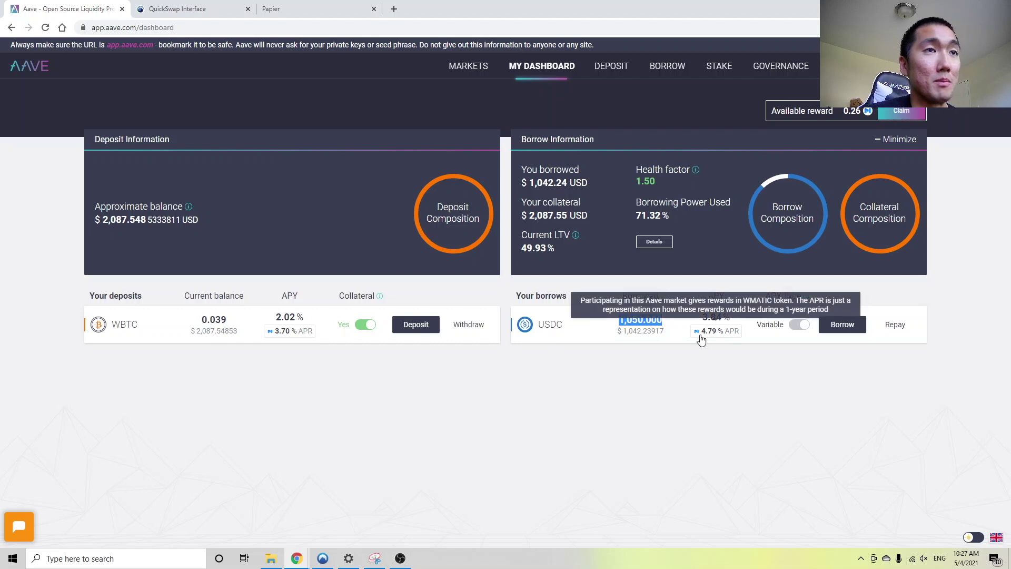
click(725, 375)
mouse_move(773, 183)
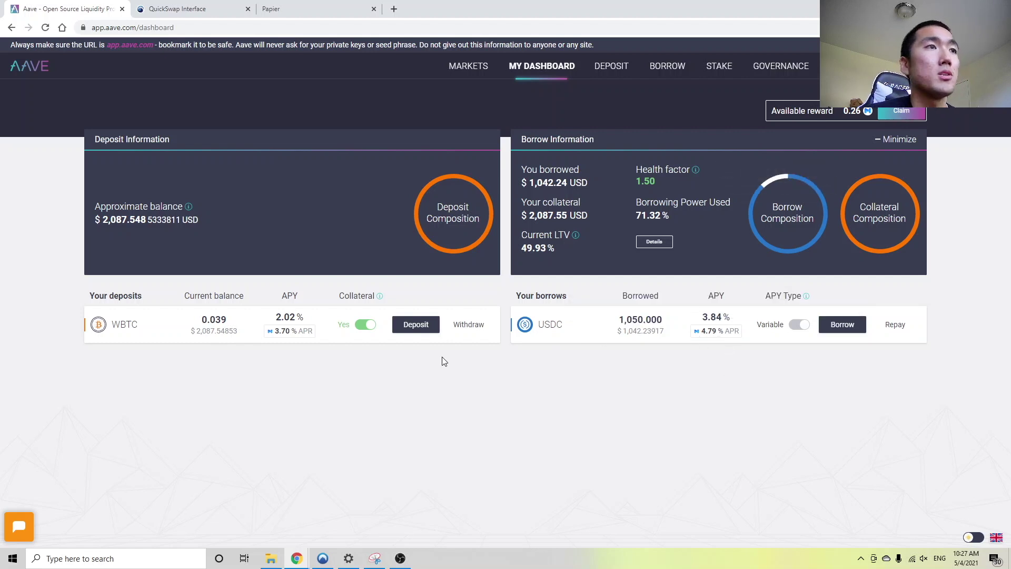
drag(567, 245, 495, 249)
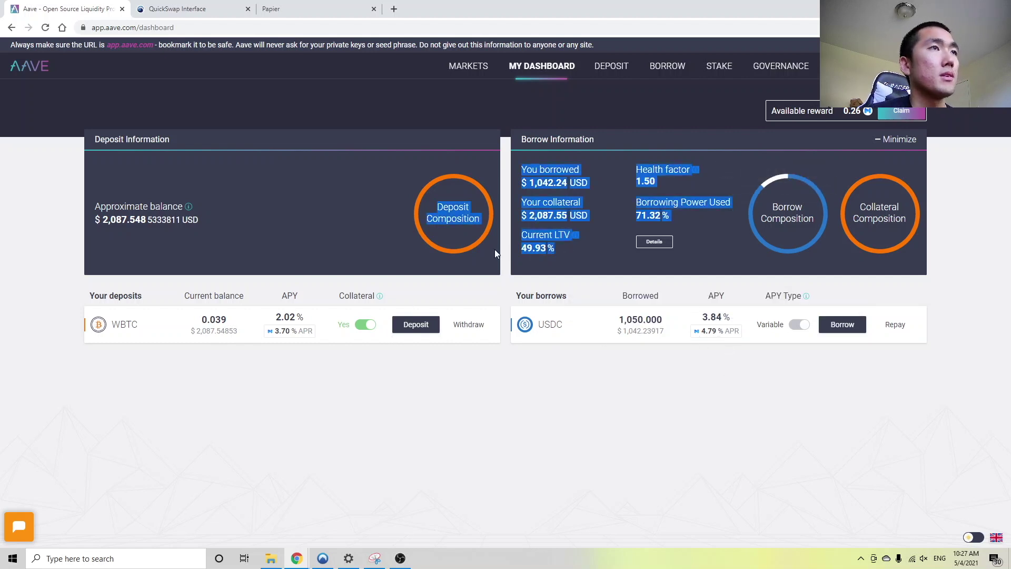
click(663, 389)
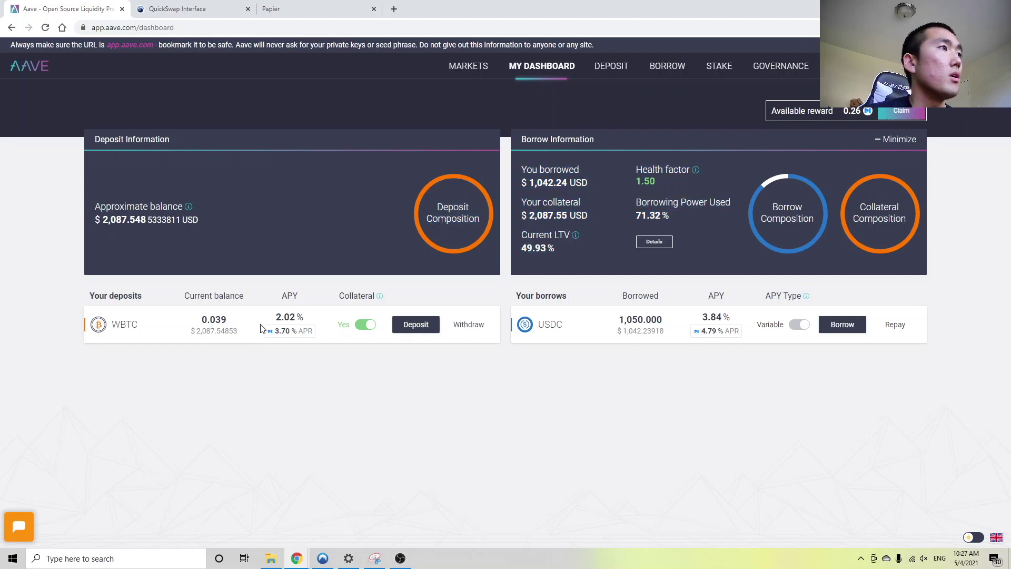
Compare the WMATIC reward rate on the WBTC deposit with the one on the USDC borrow.
double_click(130, 325)
mouse_move(279, 332)
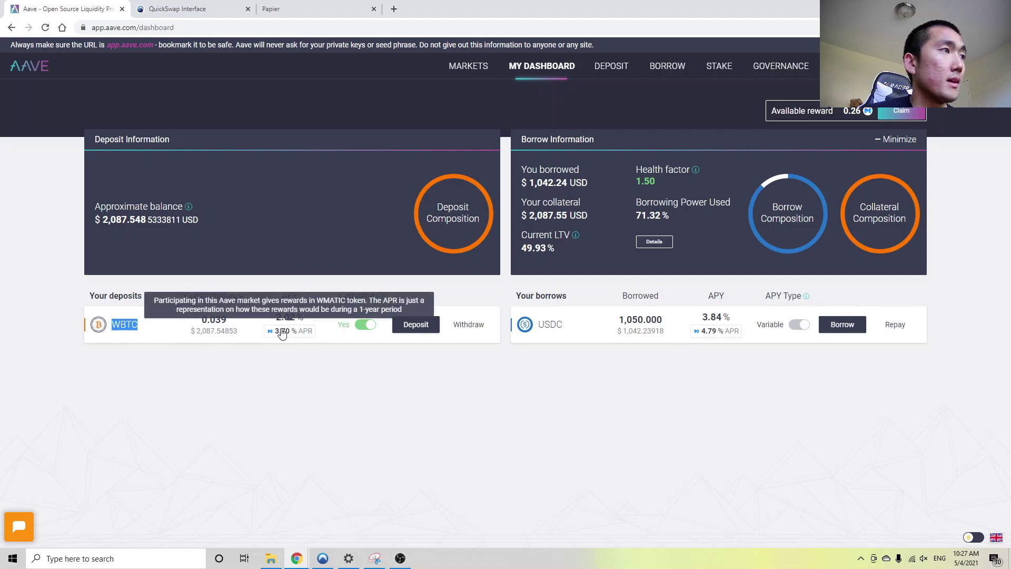
click(289, 341)
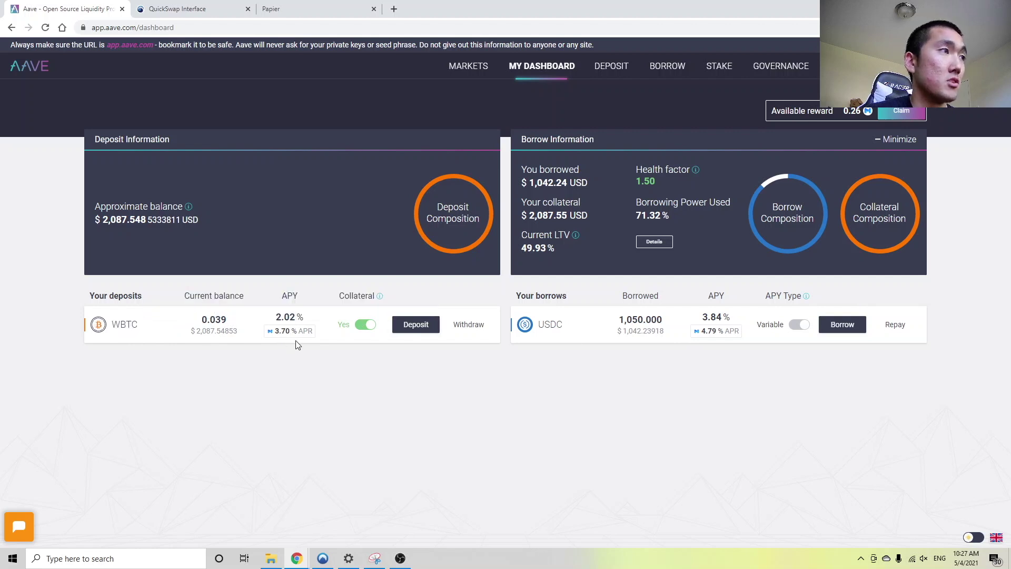
mouse_move(703, 335)
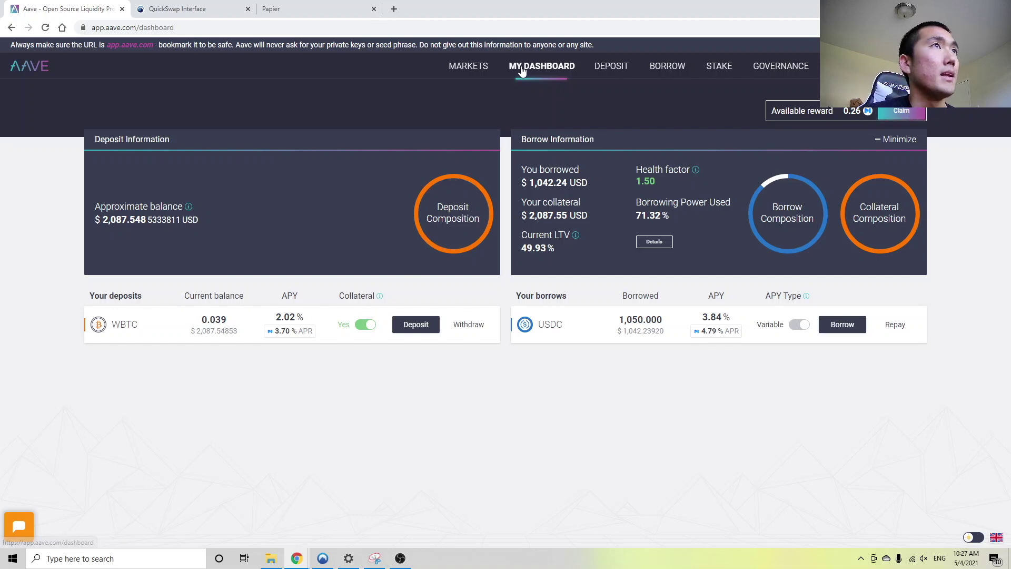
Review the assets available to deposit, look at the MATIC deposit page and return to the dashboard.
click(612, 68)
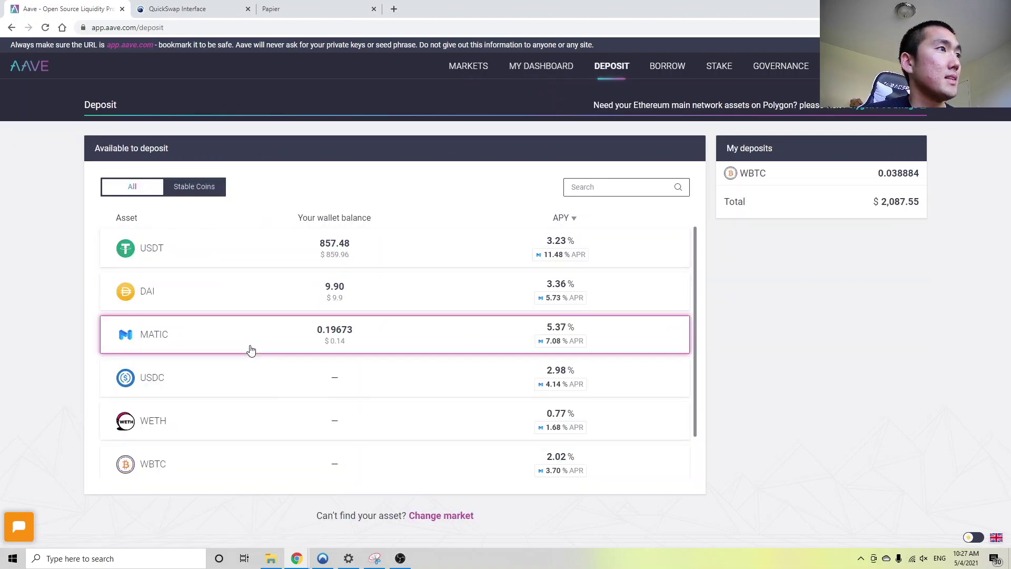
click(250, 347)
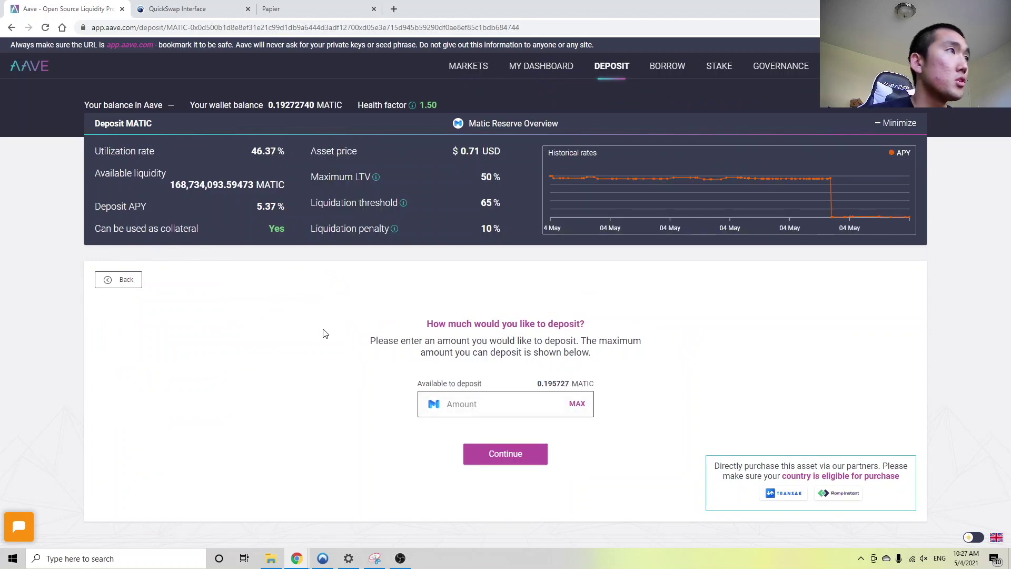
click(117, 279)
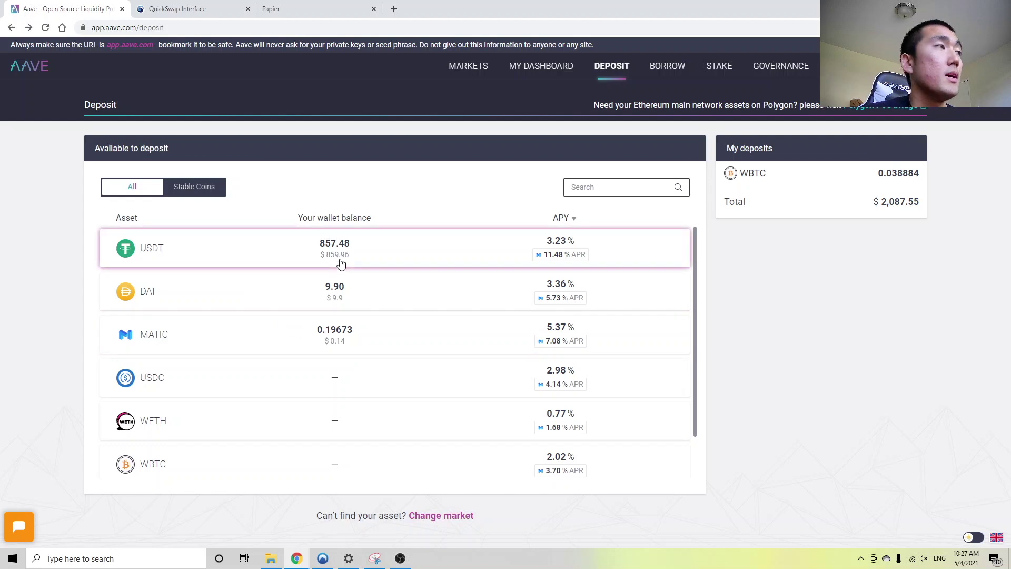
click(536, 76)
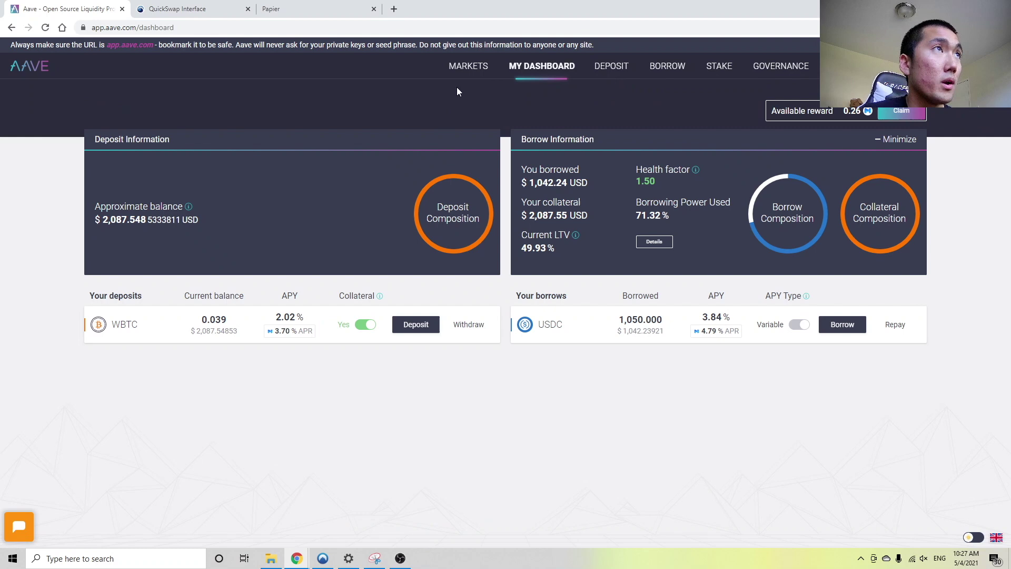
Review the deposit and borrow rates of all assets in the Polygon market and return to the dashboard.
click(464, 73)
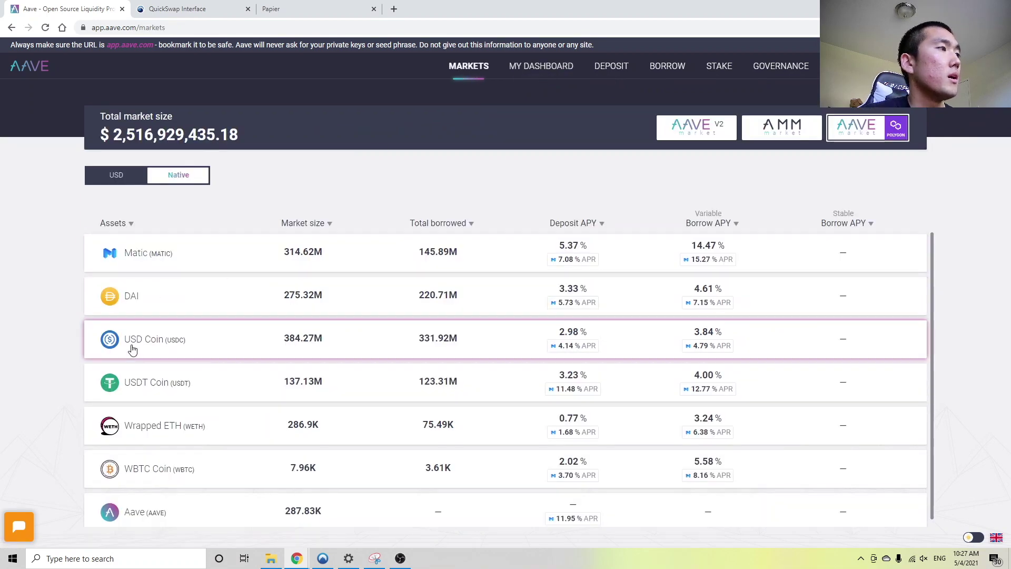
scroll(143, 390, down, 1)
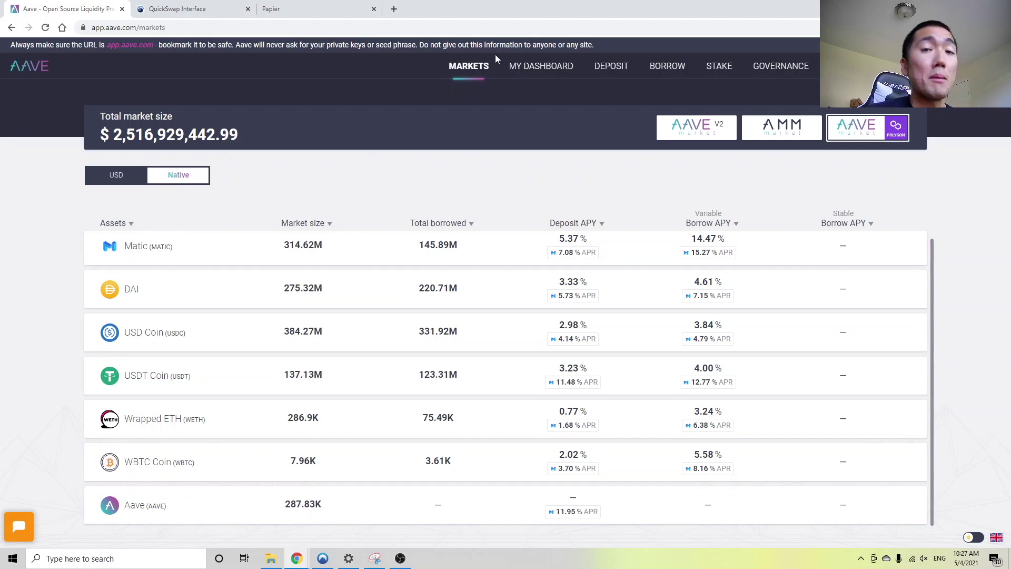
click(538, 67)
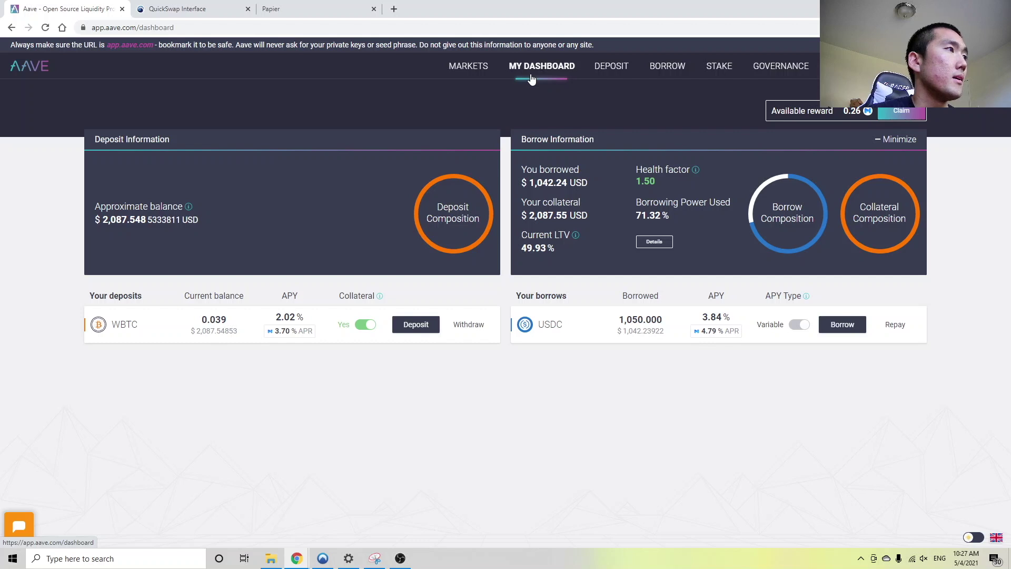